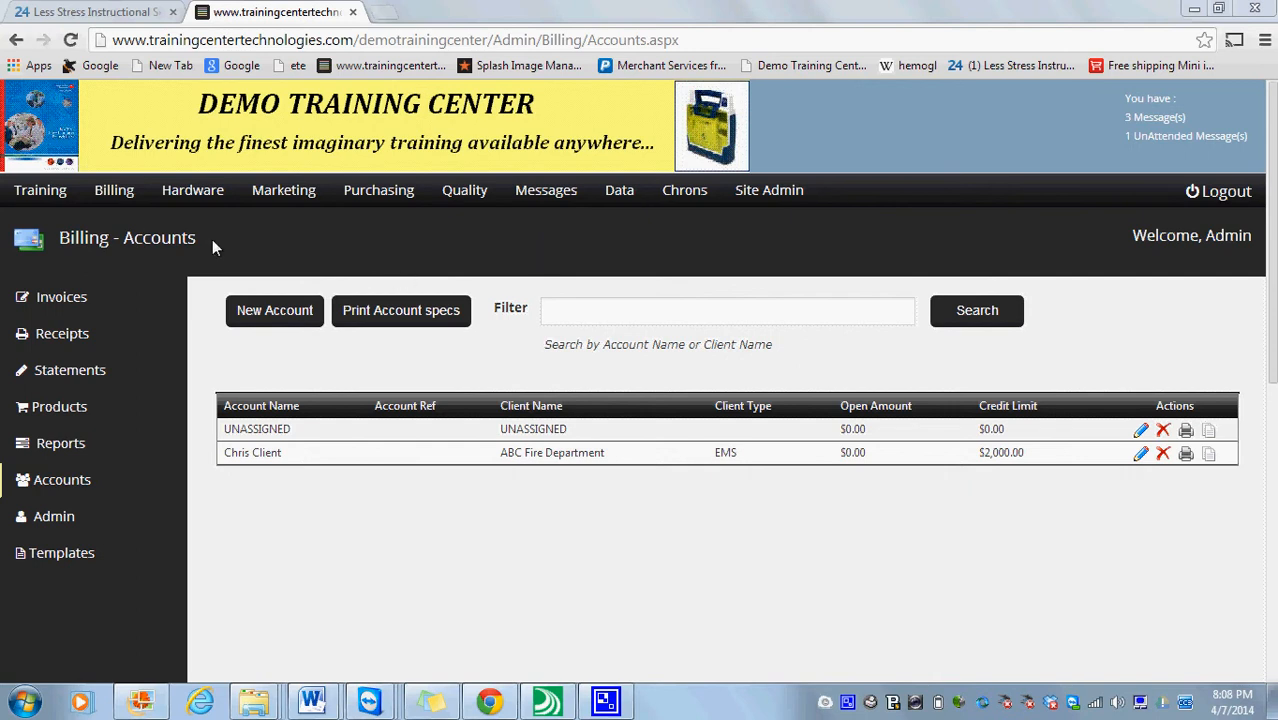
Start a new billing account for the client XYZ Industries
left_click(124, 200)
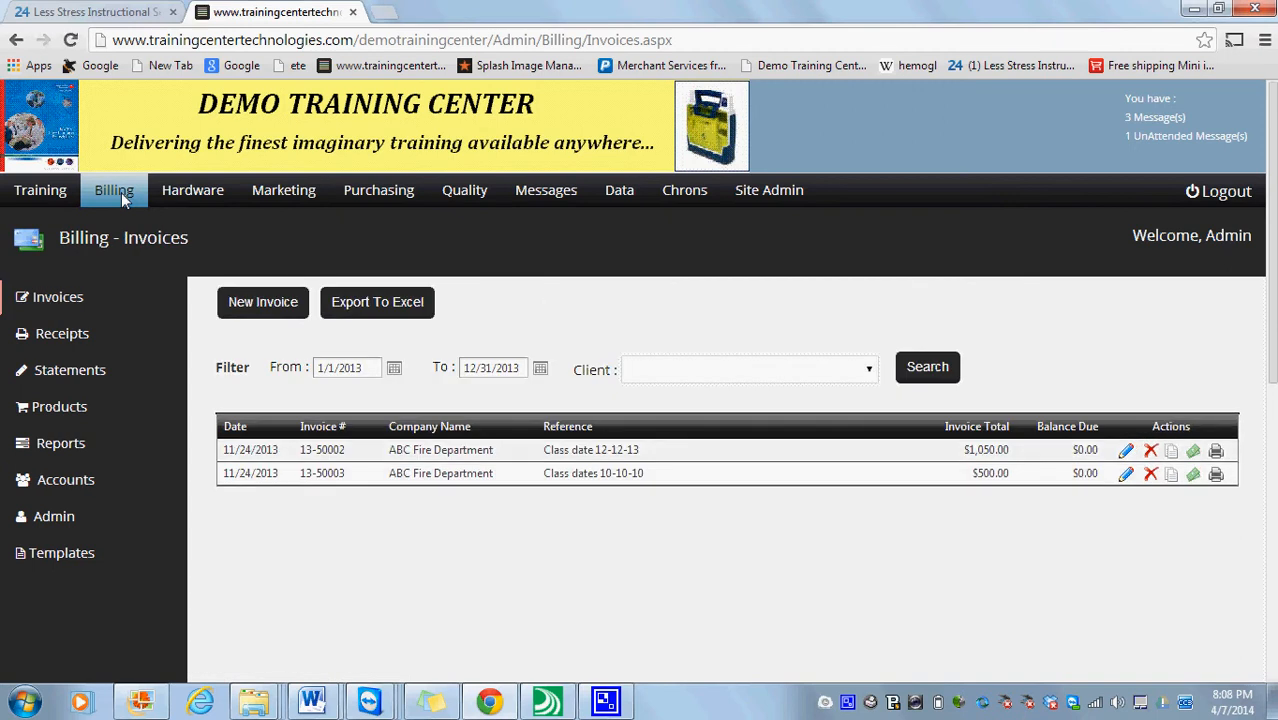
left_click(62, 484)
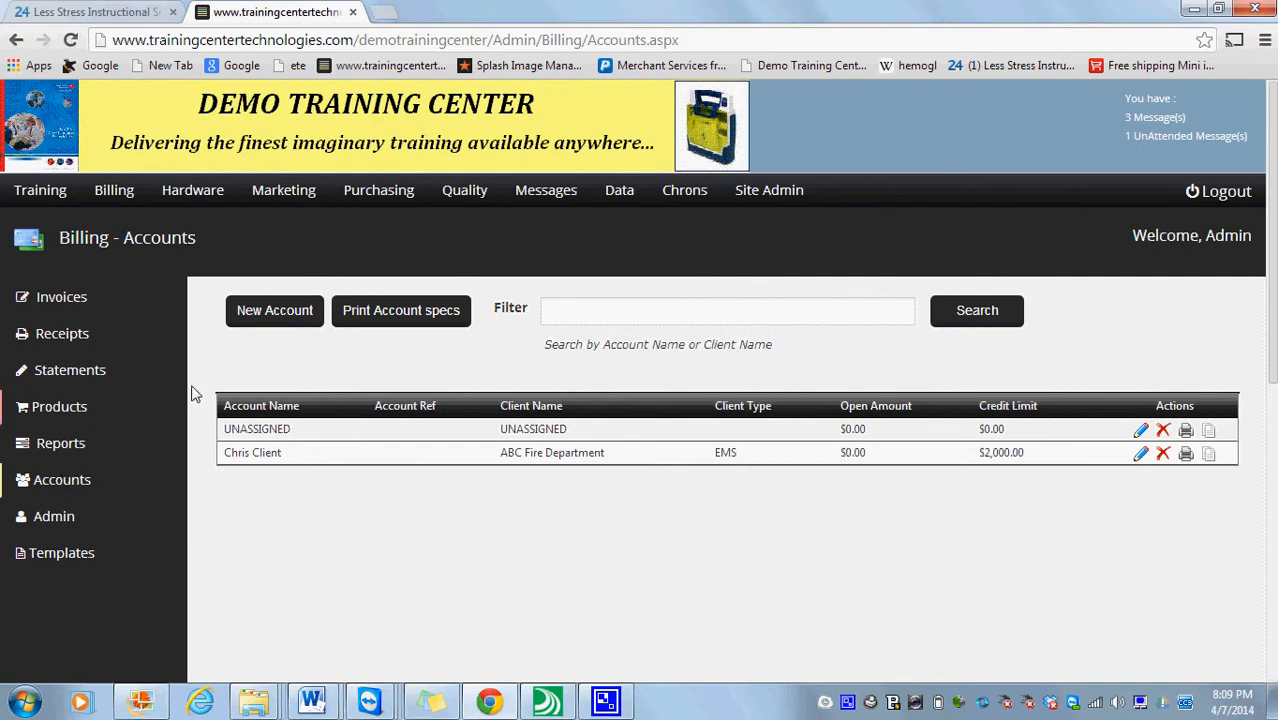
left_click(275, 312)
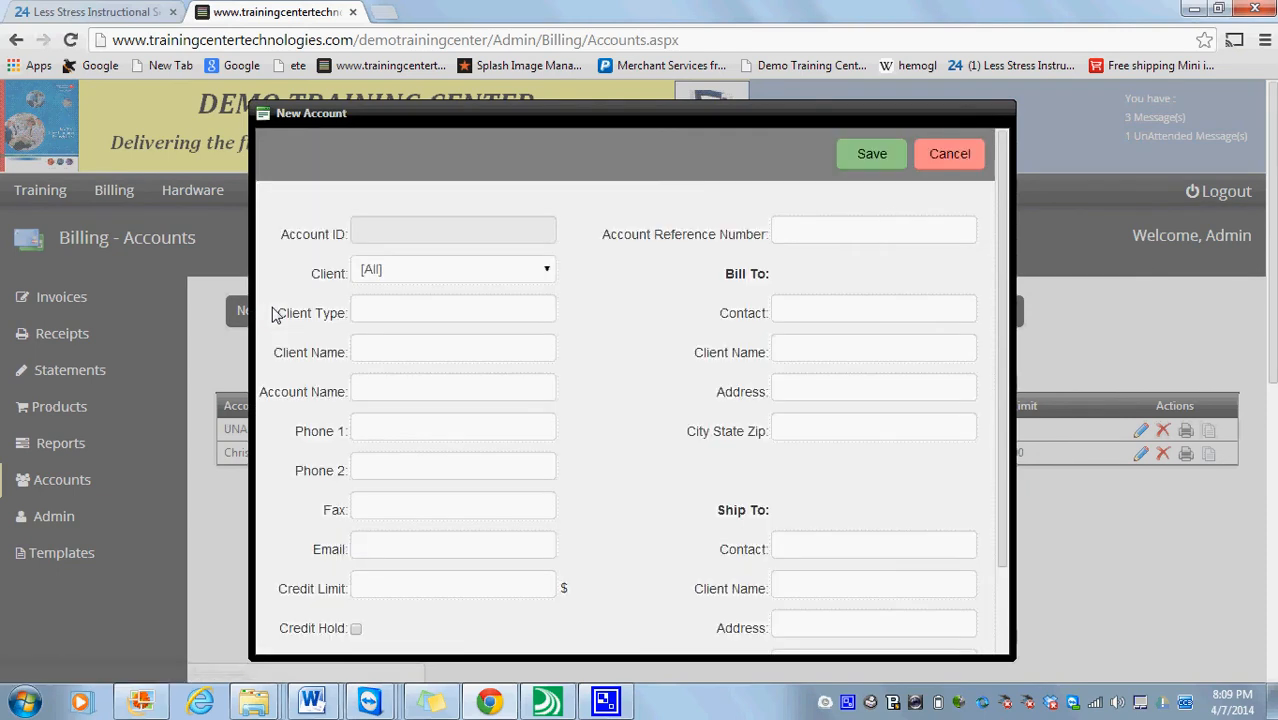
left_click(549, 269)
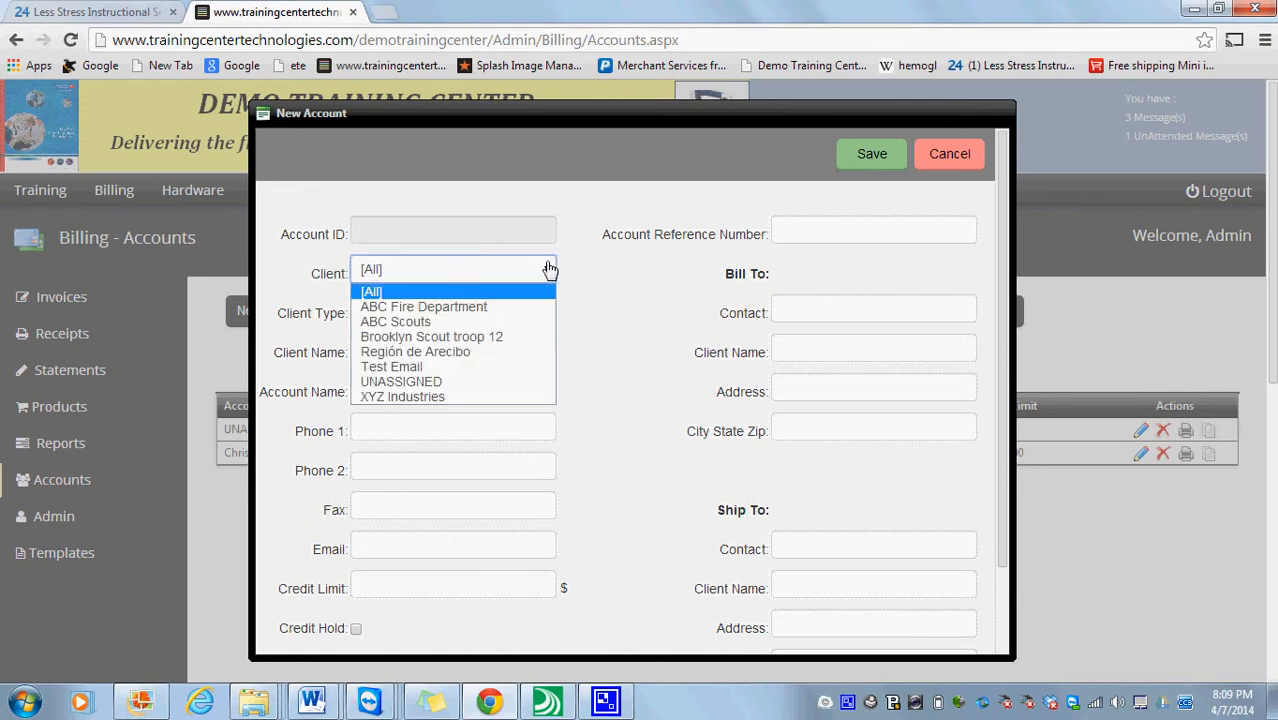
left_click(505, 397)
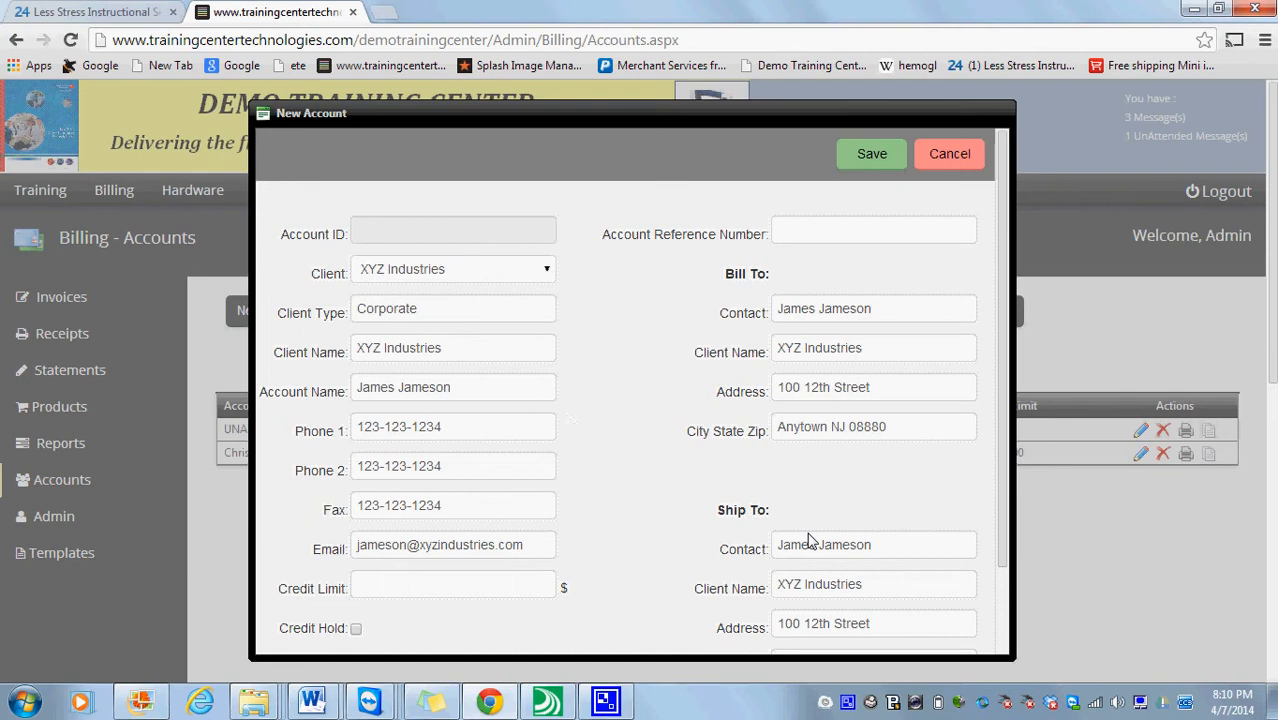
Set the new account's credit limit to 2000 and save the account
scroll(1000, 522, "down", 2)
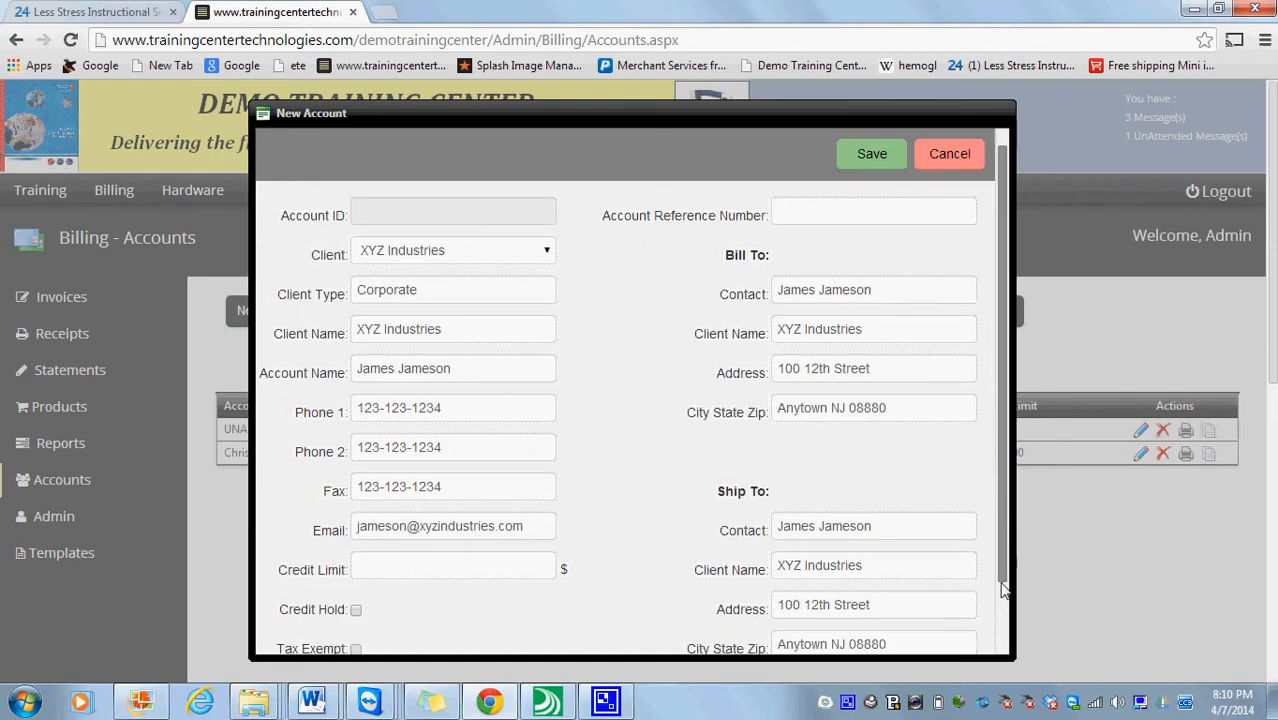
left_click(522, 479)
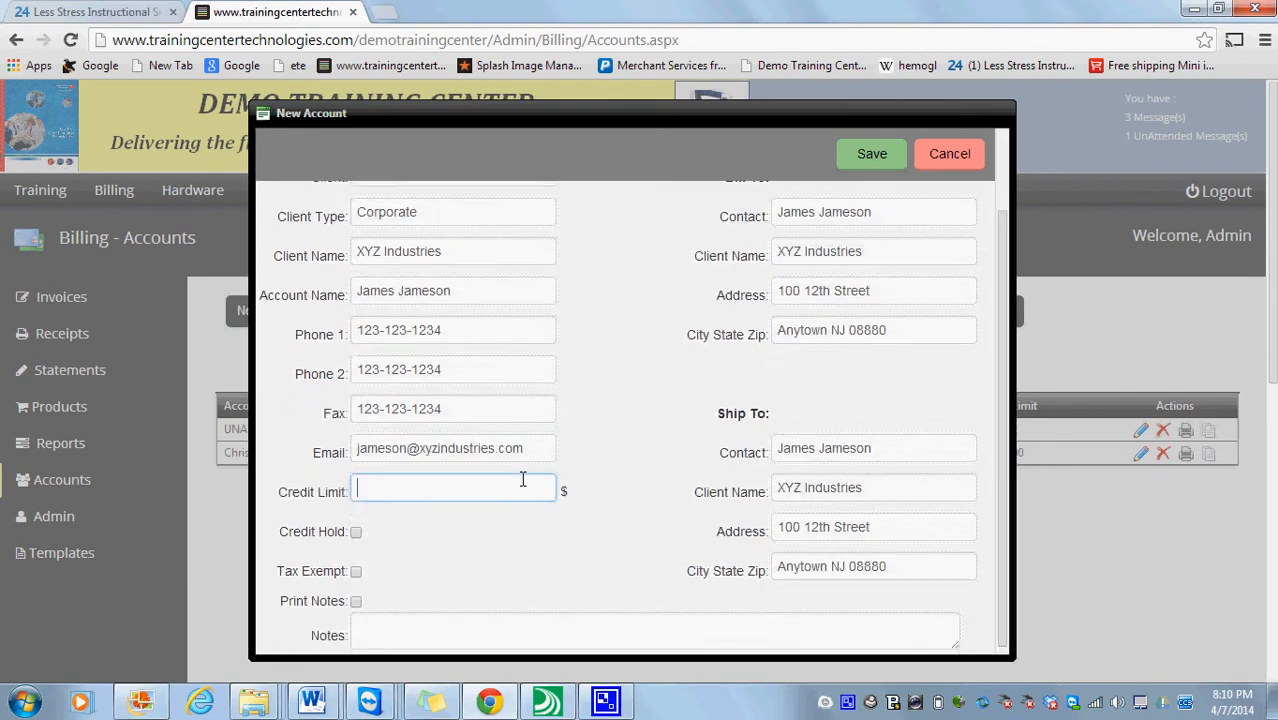
type("200")
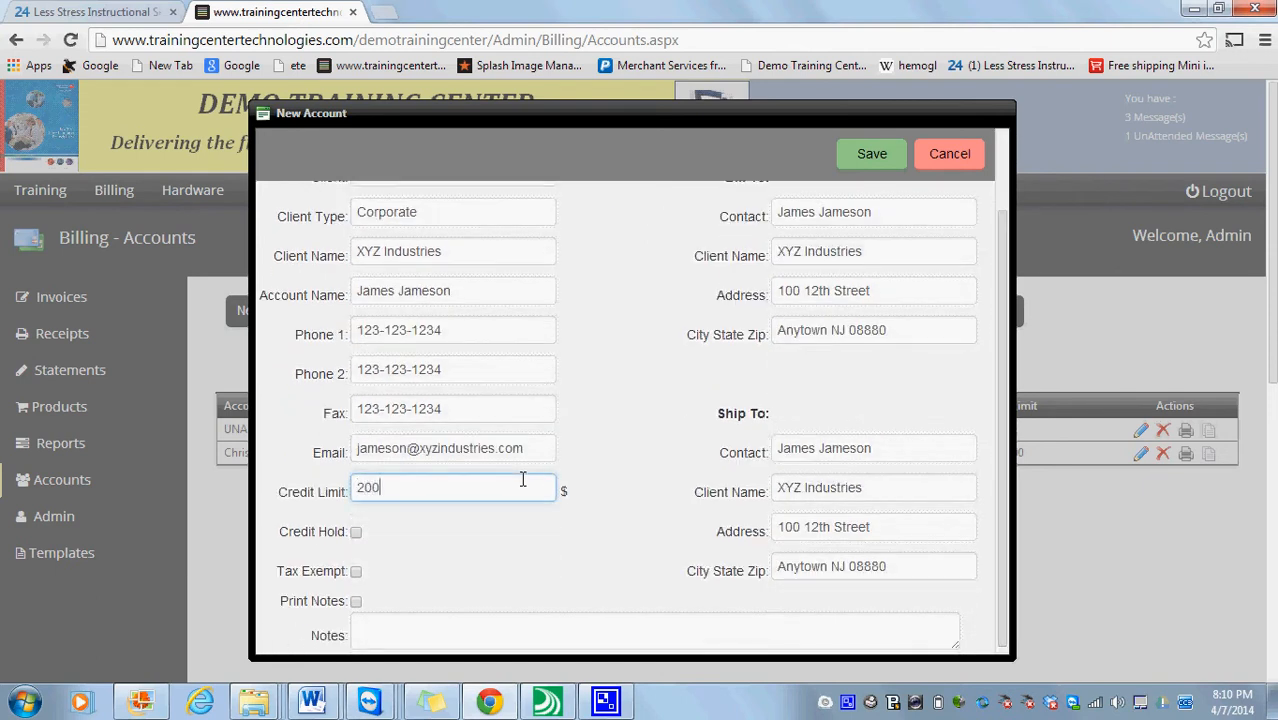
type("0")
left_click(806, 448)
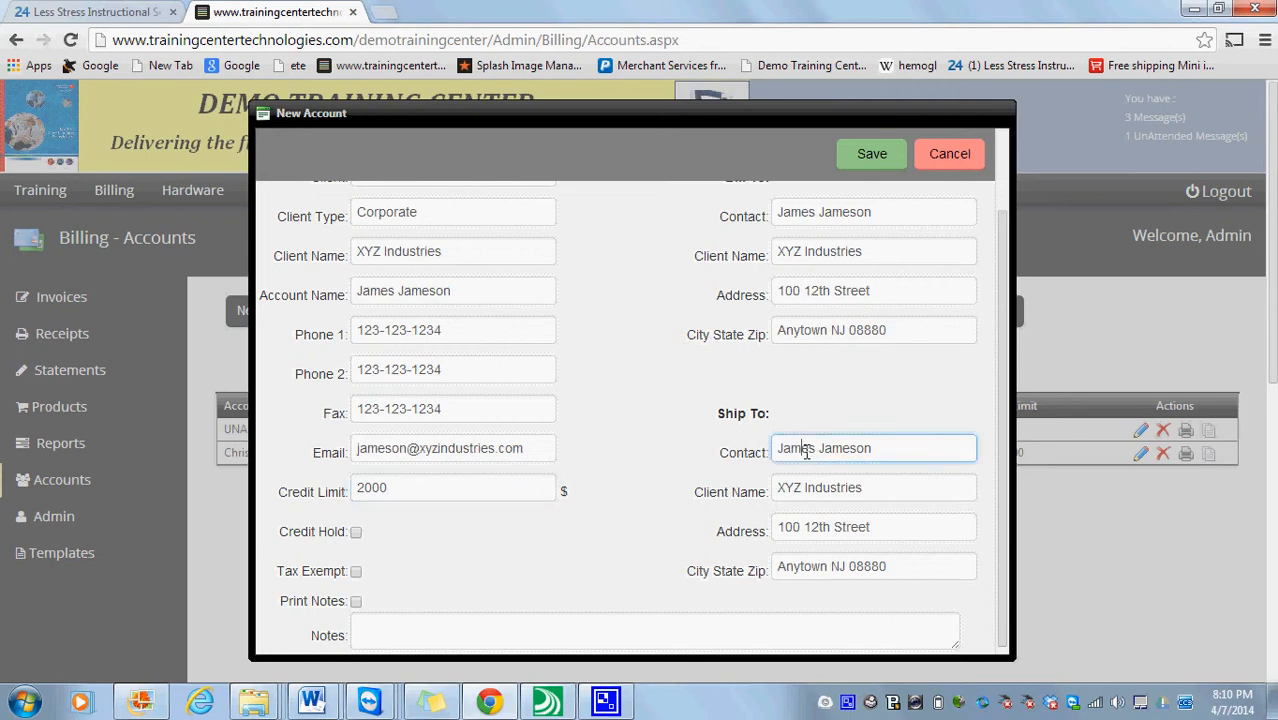
left_click(872, 156)
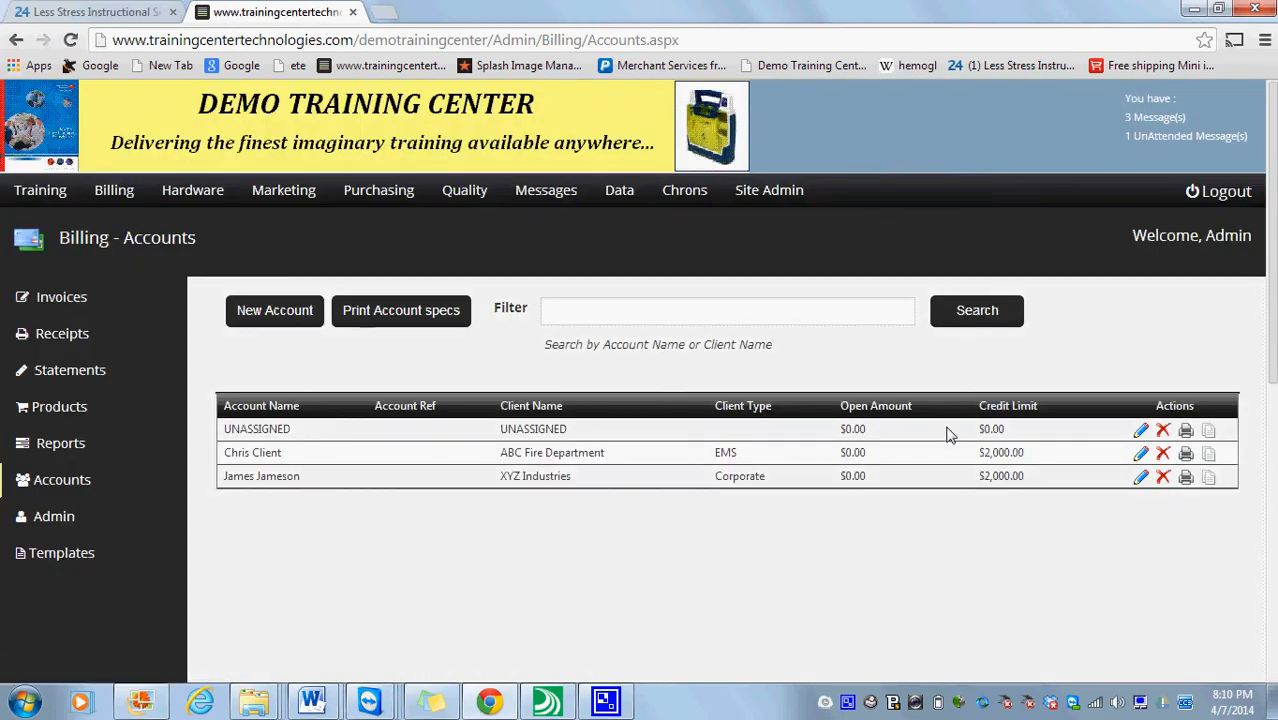
left_click_drag(616, 452, 500, 480)
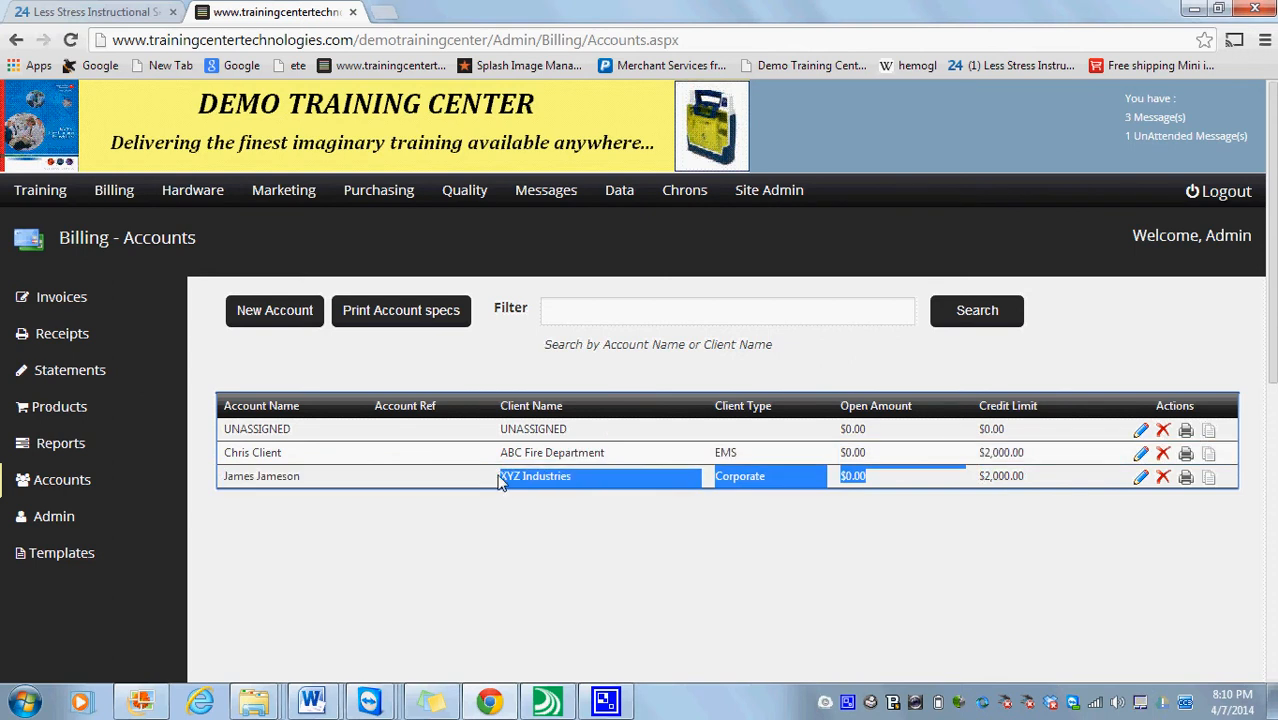
Filter the billing invoices to client XYZ Industries with the end date 12/31/2014
left_click(49, 296)
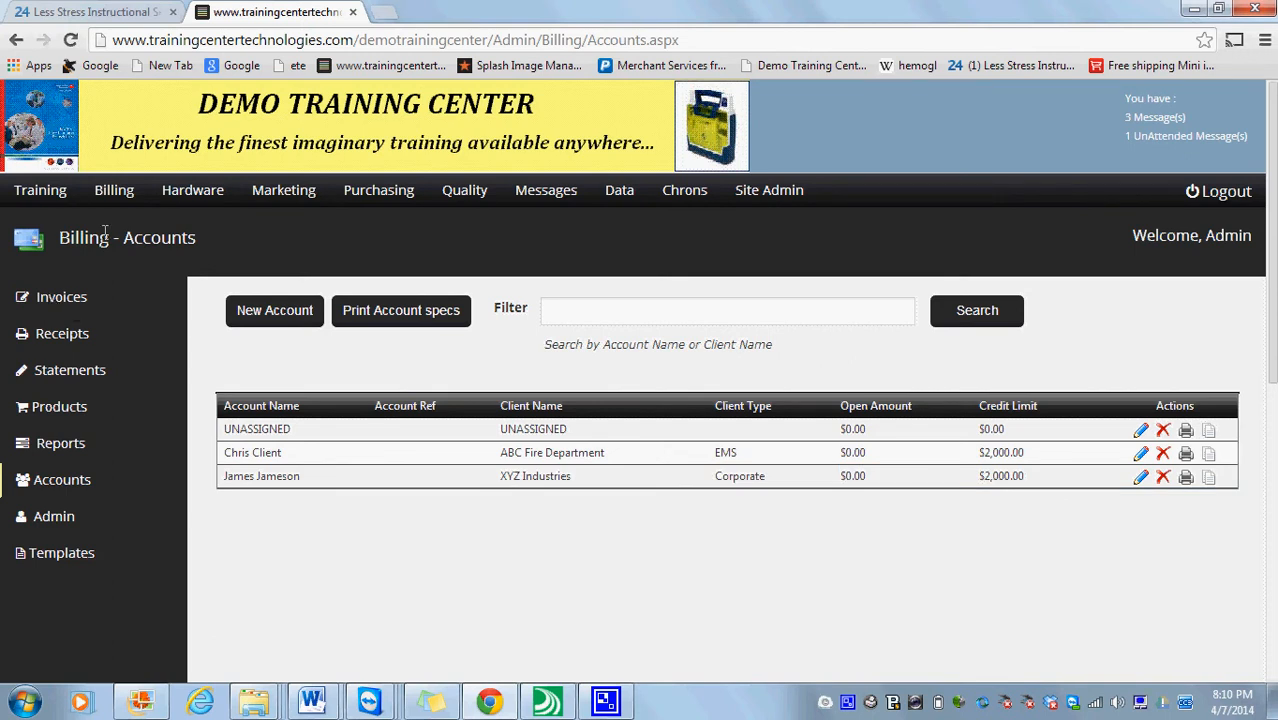
left_click(115, 200)
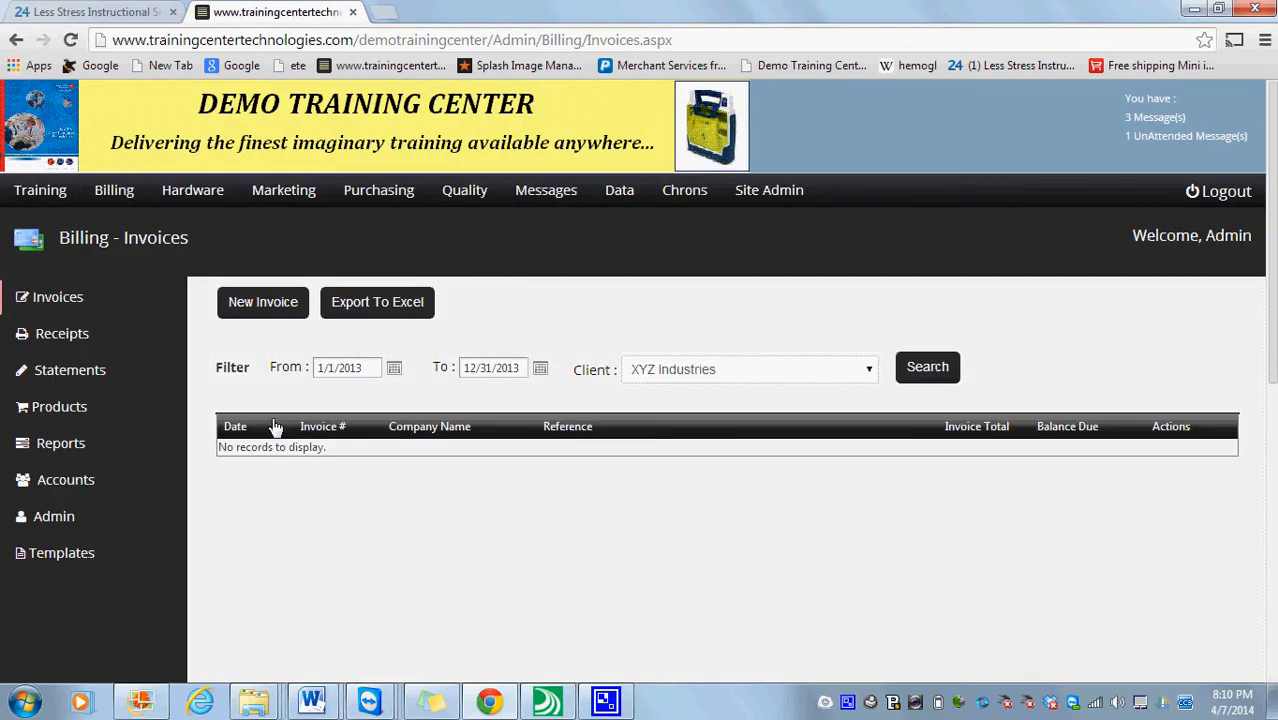
left_click(757, 384)
left_click(737, 436)
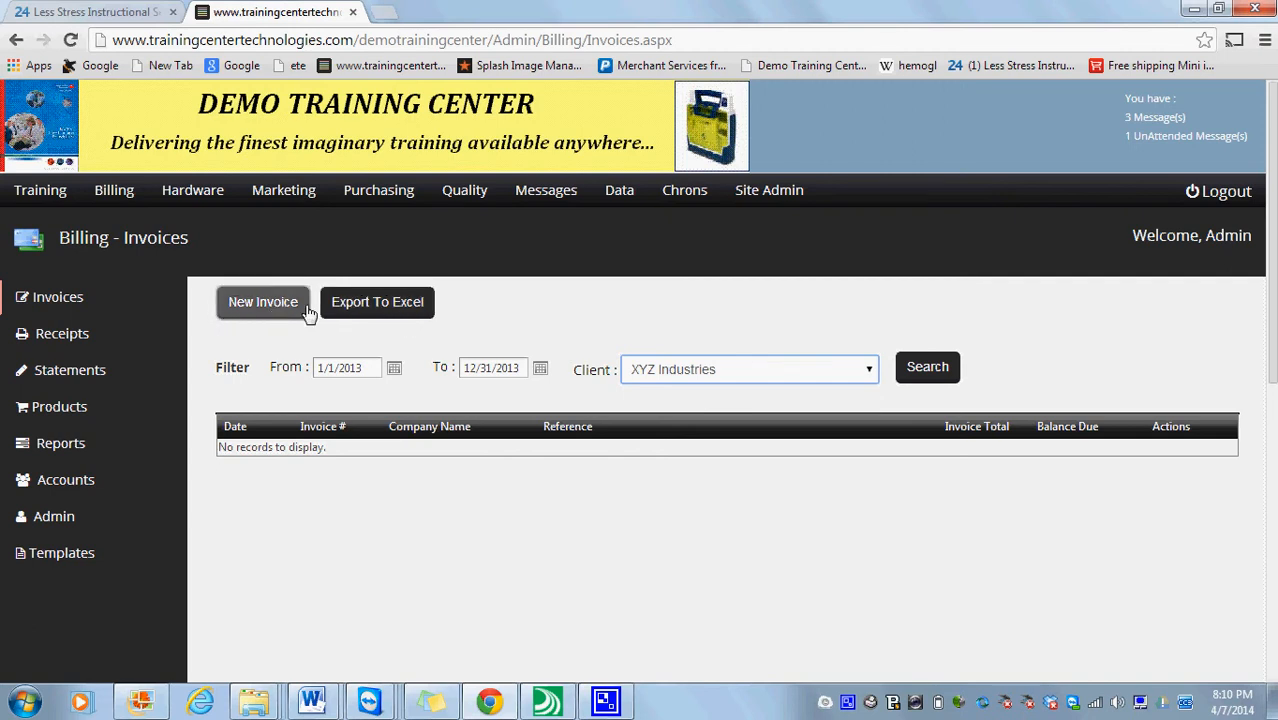
left_click(519, 369)
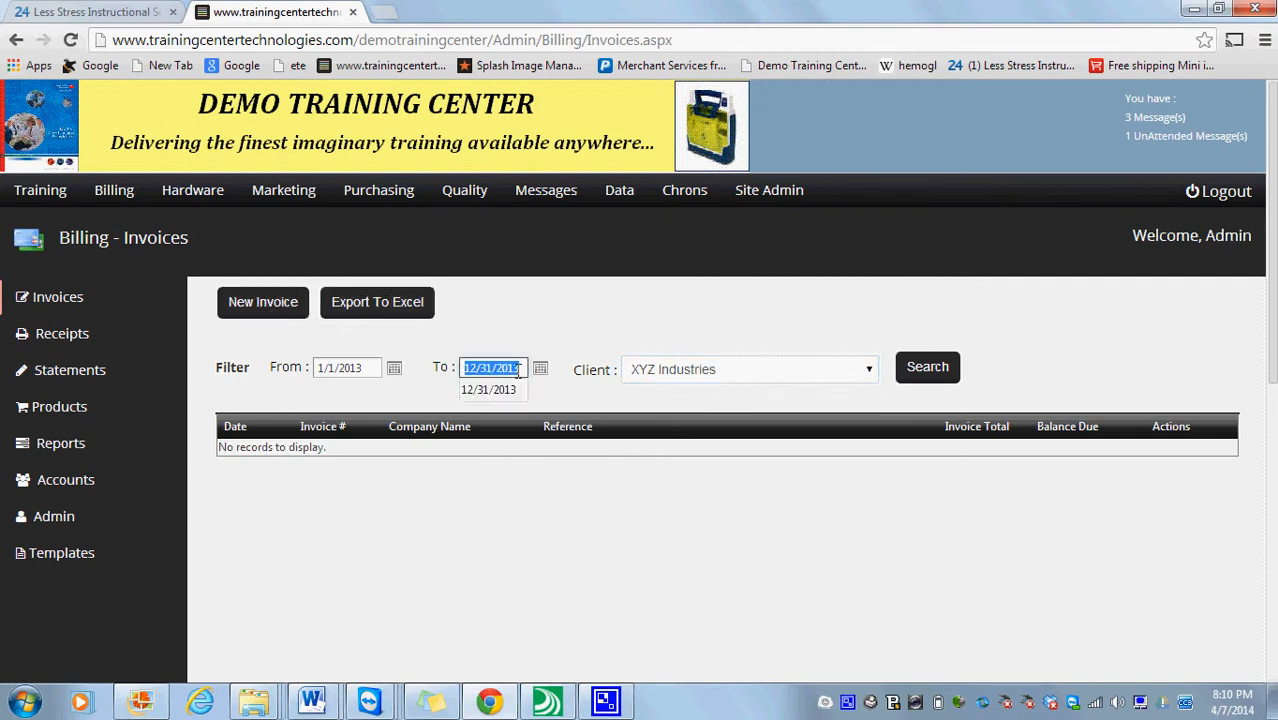
left_click(521, 369)
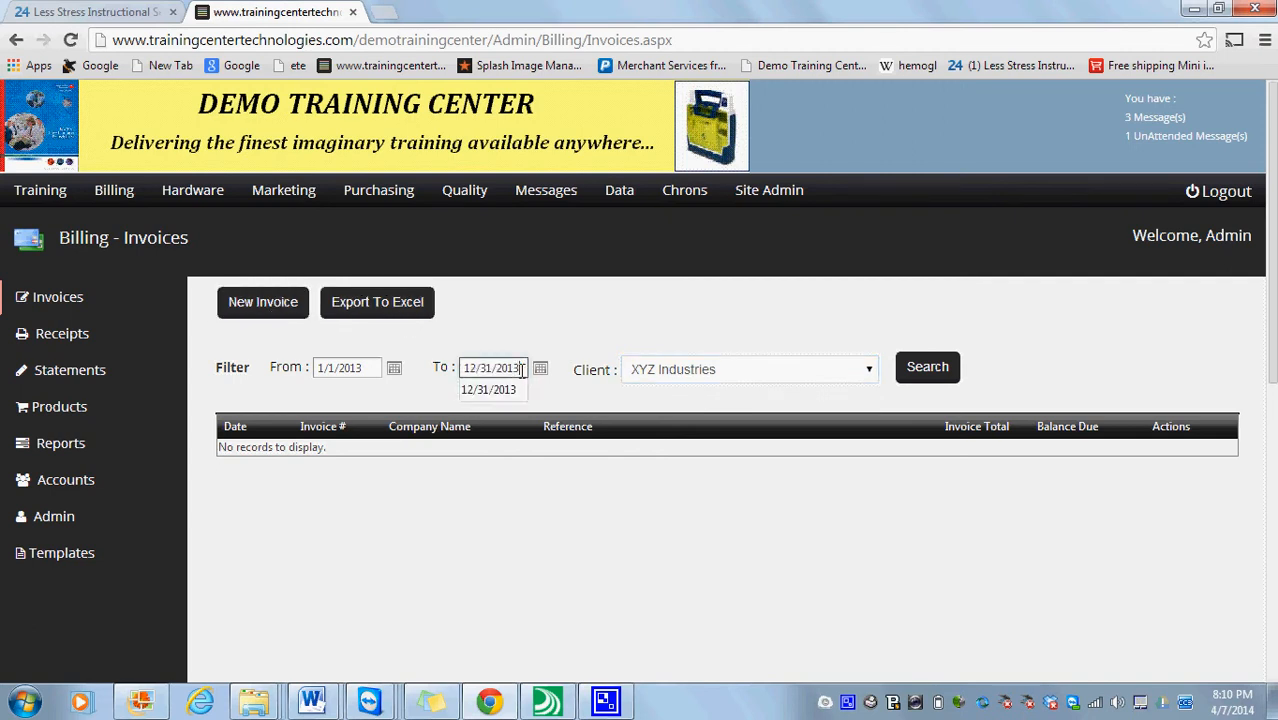
key("BackSpace")
type("4")
left_click(909, 369)
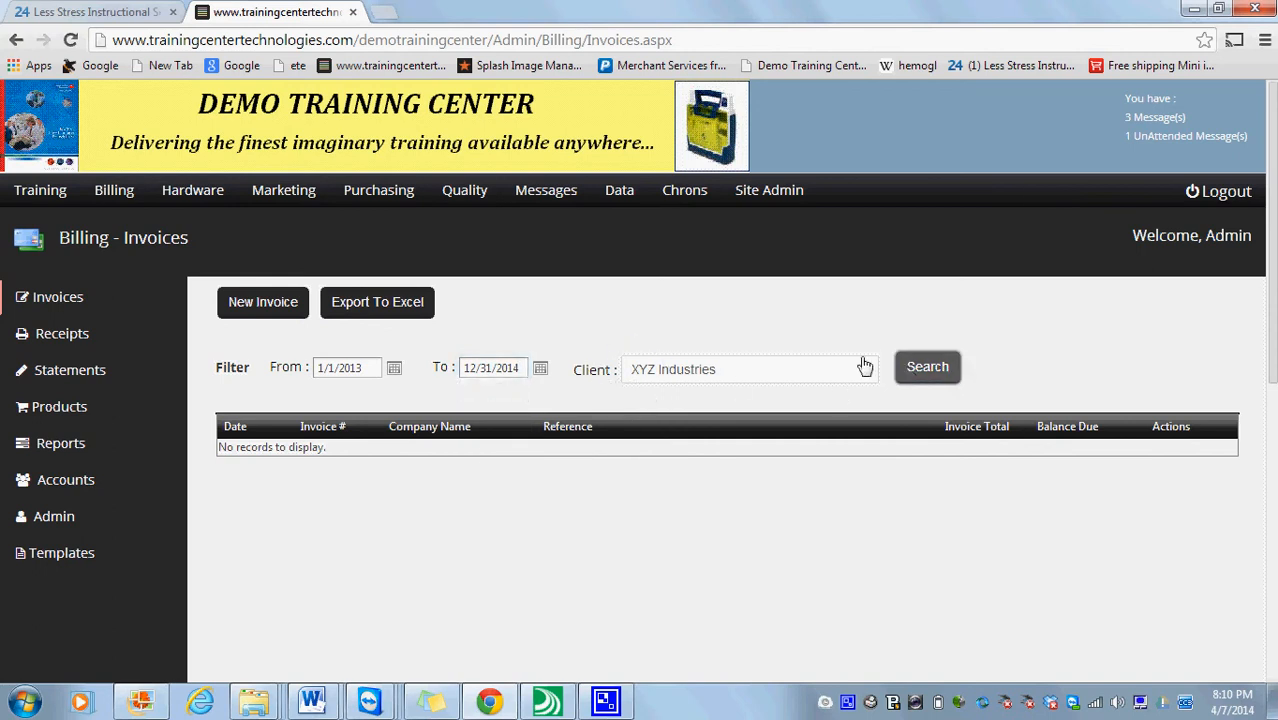
Start a new invoice for XYZ Industries and review its Bill To and Ship To company entries
left_click(283, 304)
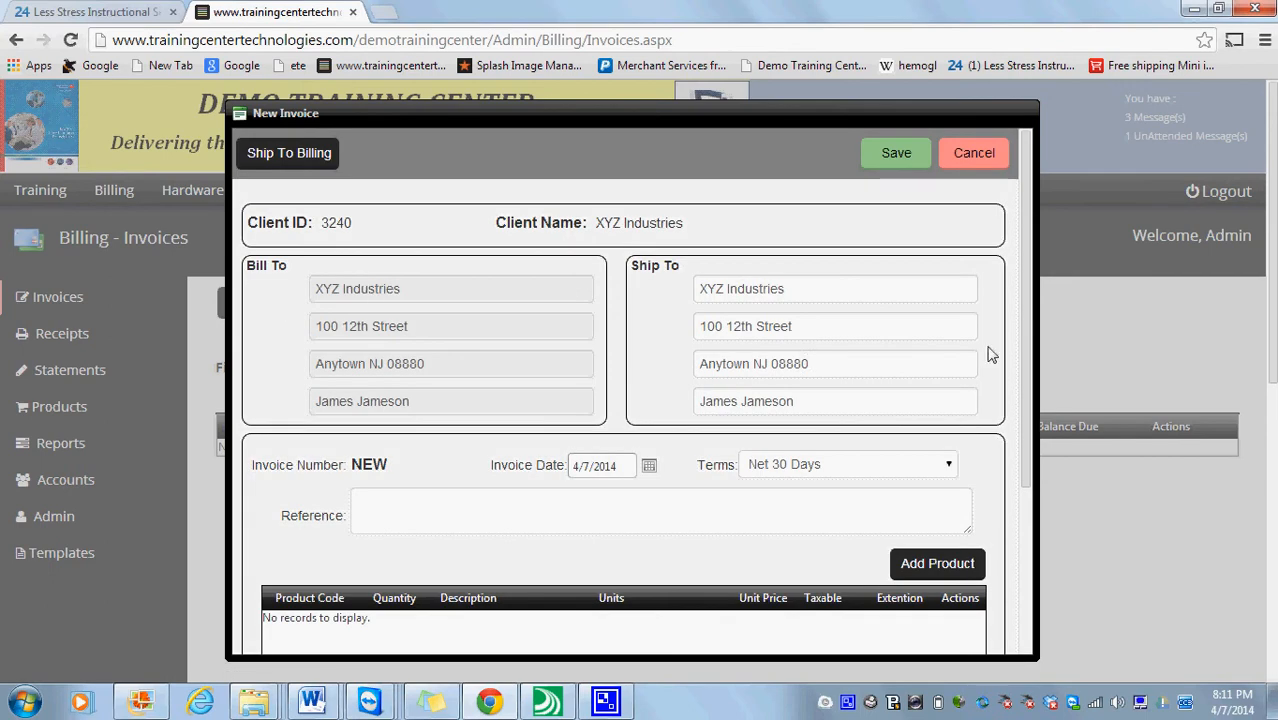
left_click_drag(1025, 347, 1025, 365)
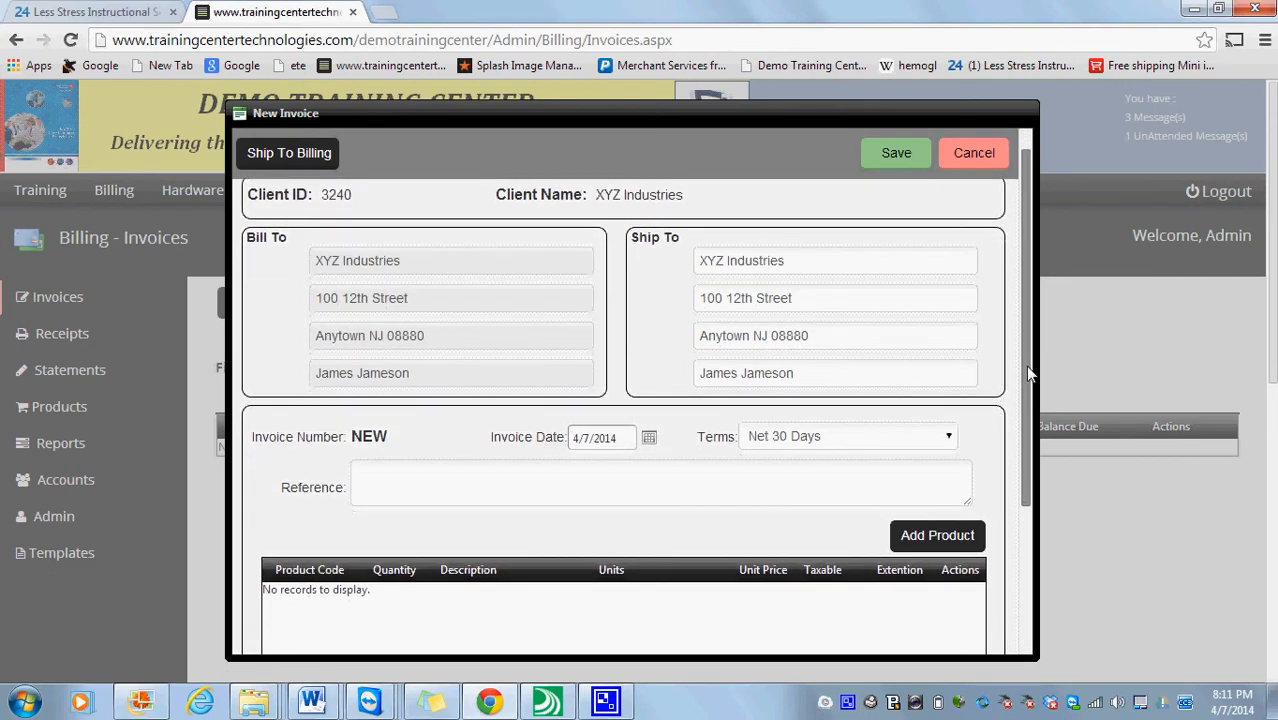
left_click_drag(451, 256, 332, 260)
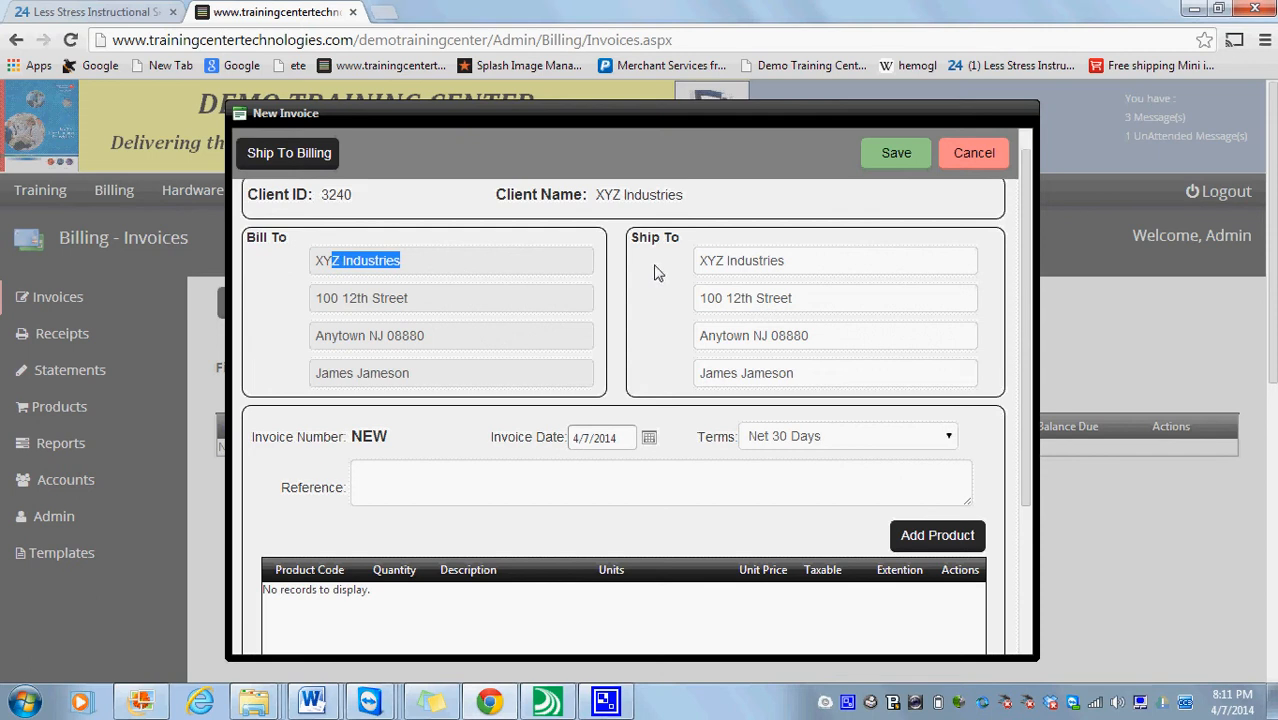
left_click_drag(716, 260, 786, 261)
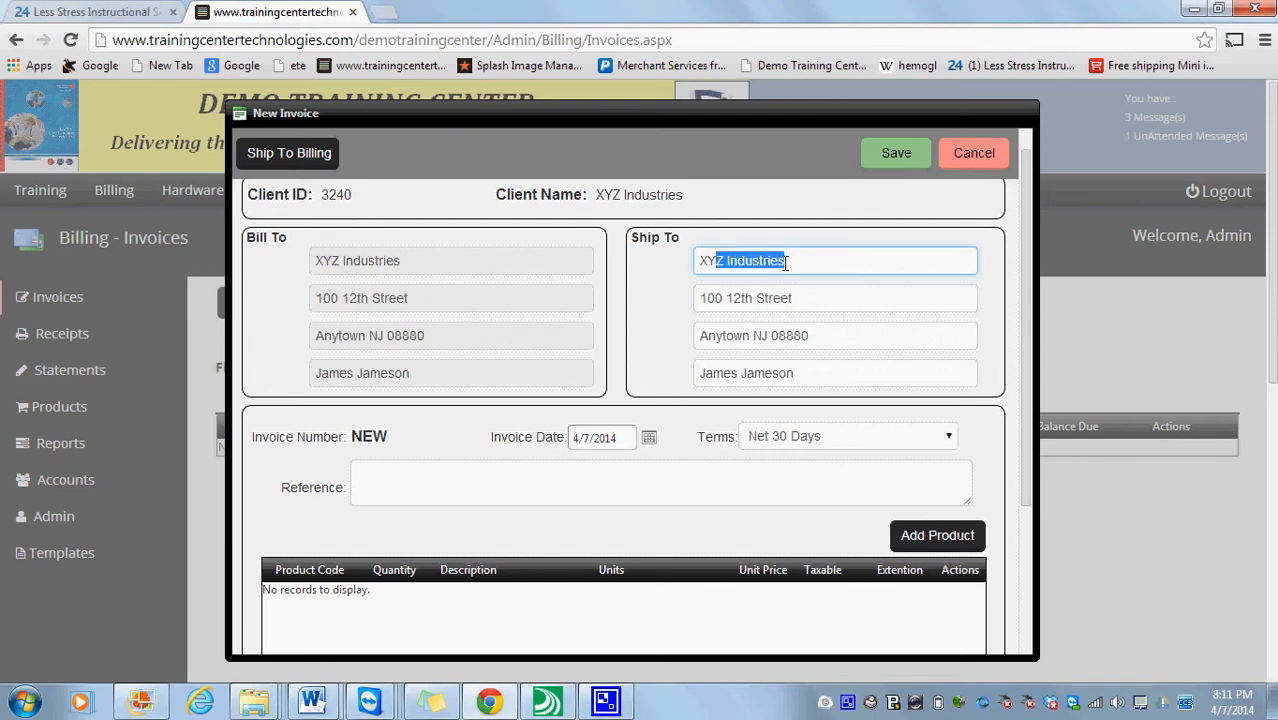
Enter "Class Date: 04/01/2014 - BLS for Healthcare Providers" as the invoice reference
left_click(591, 484)
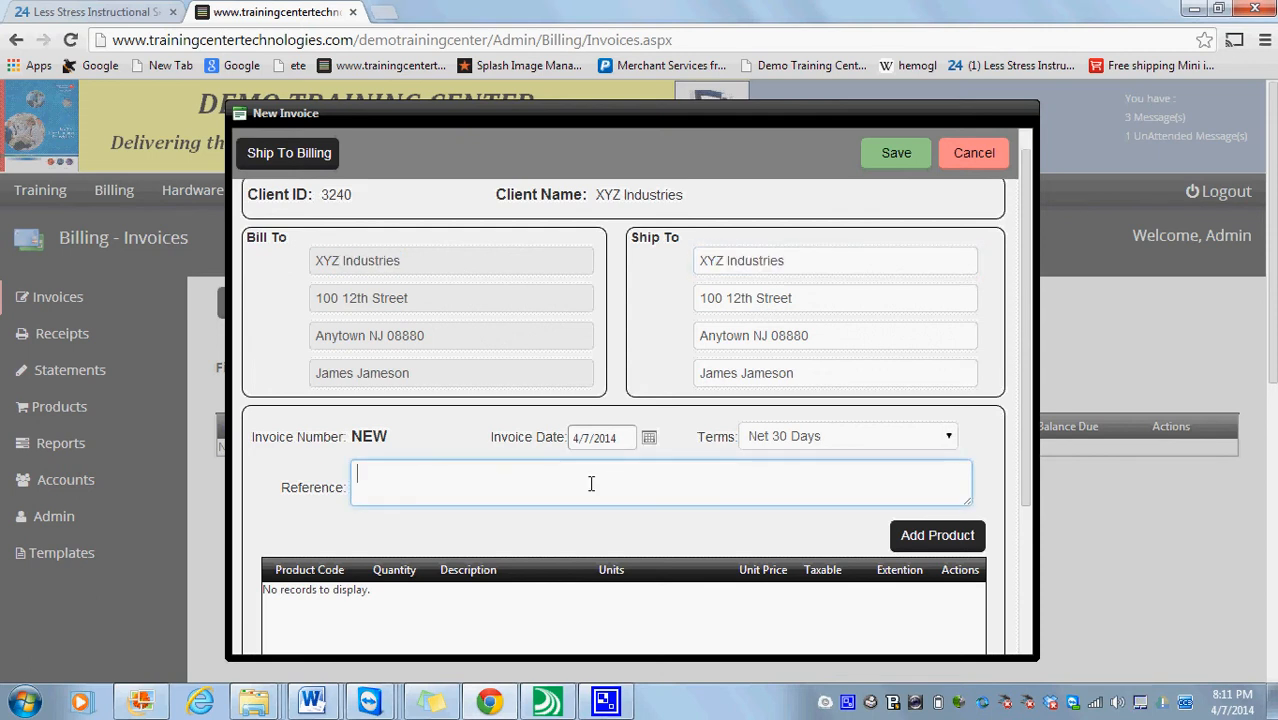
type("Class Date: 04/01/201")
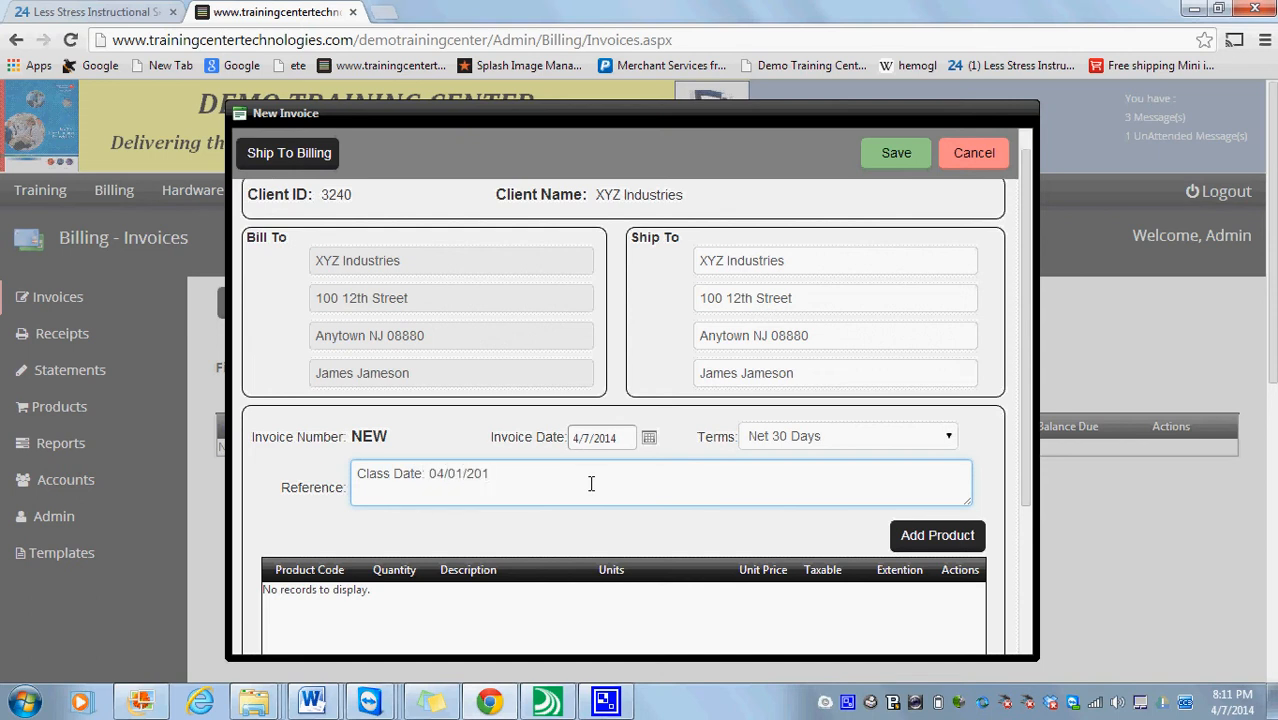
type("5")
key("BackSpace")
type("4 - BLS for Healthcare Prv")
key("BackSpace")
key("BackSpace")
type("roviders")
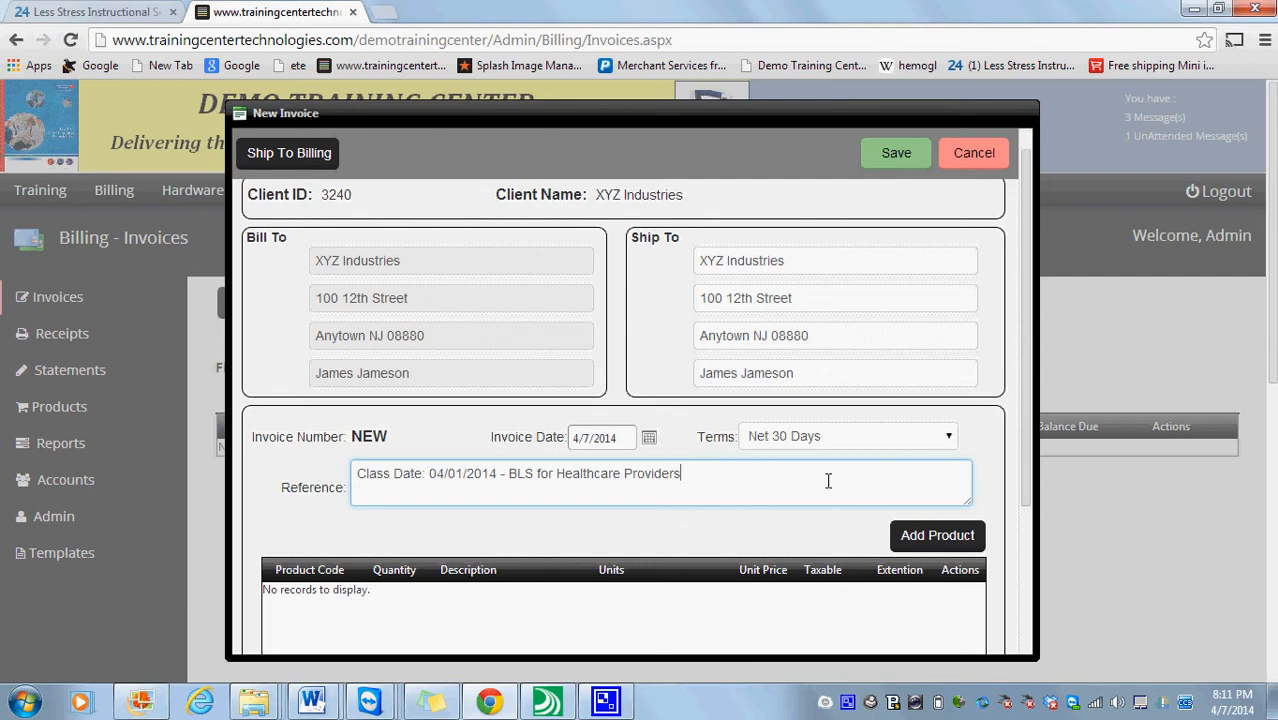
Add the BLS Student product to the invoice
left_click(912, 545)
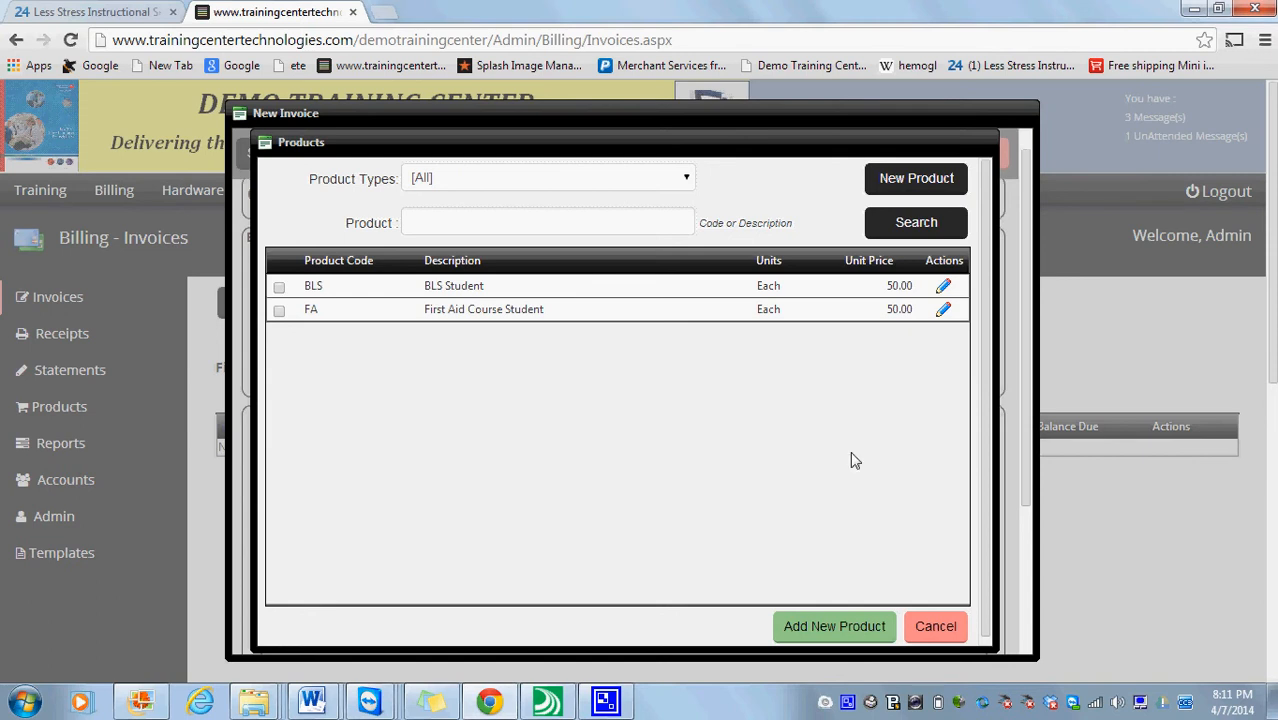
left_click(661, 219)
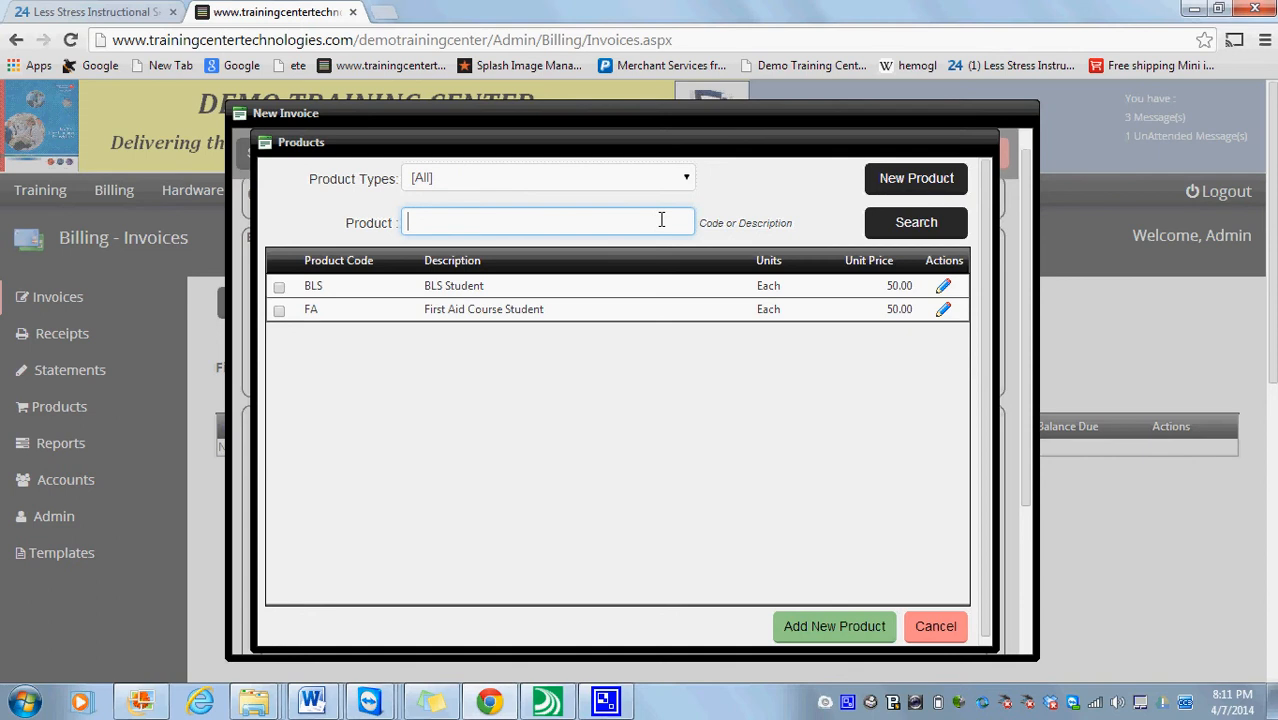
left_click(279, 288)
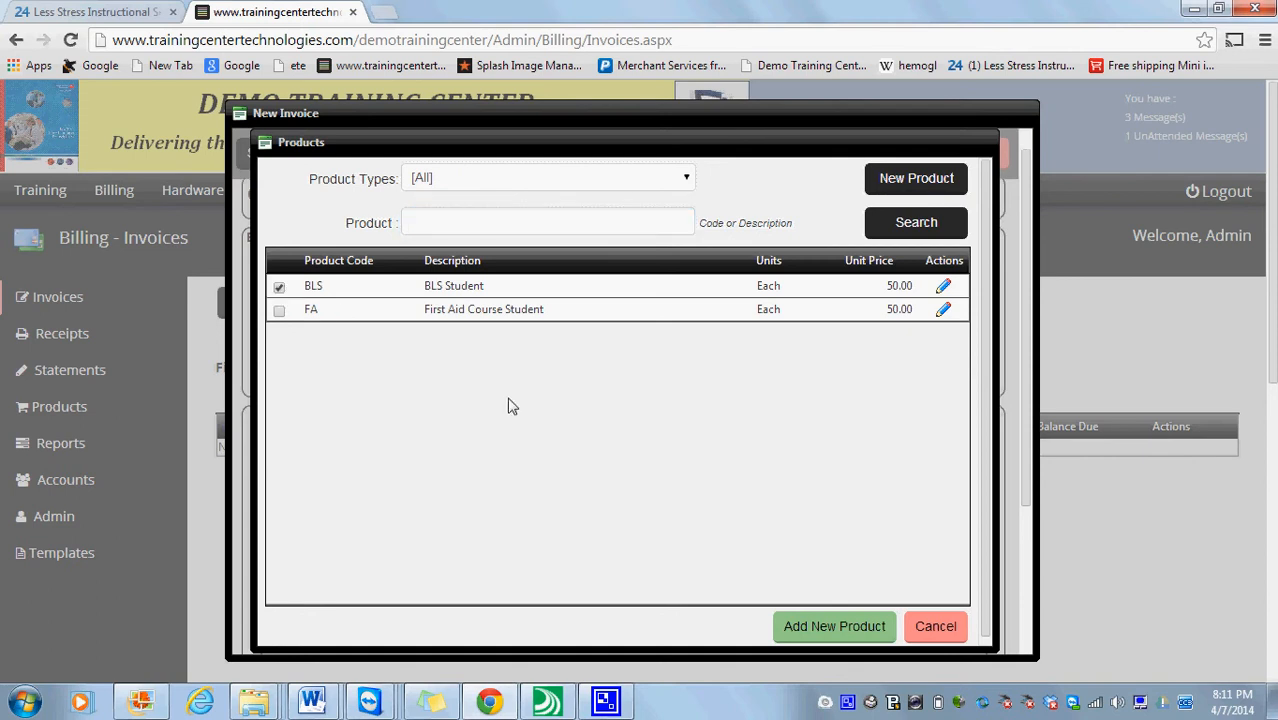
left_click(813, 627)
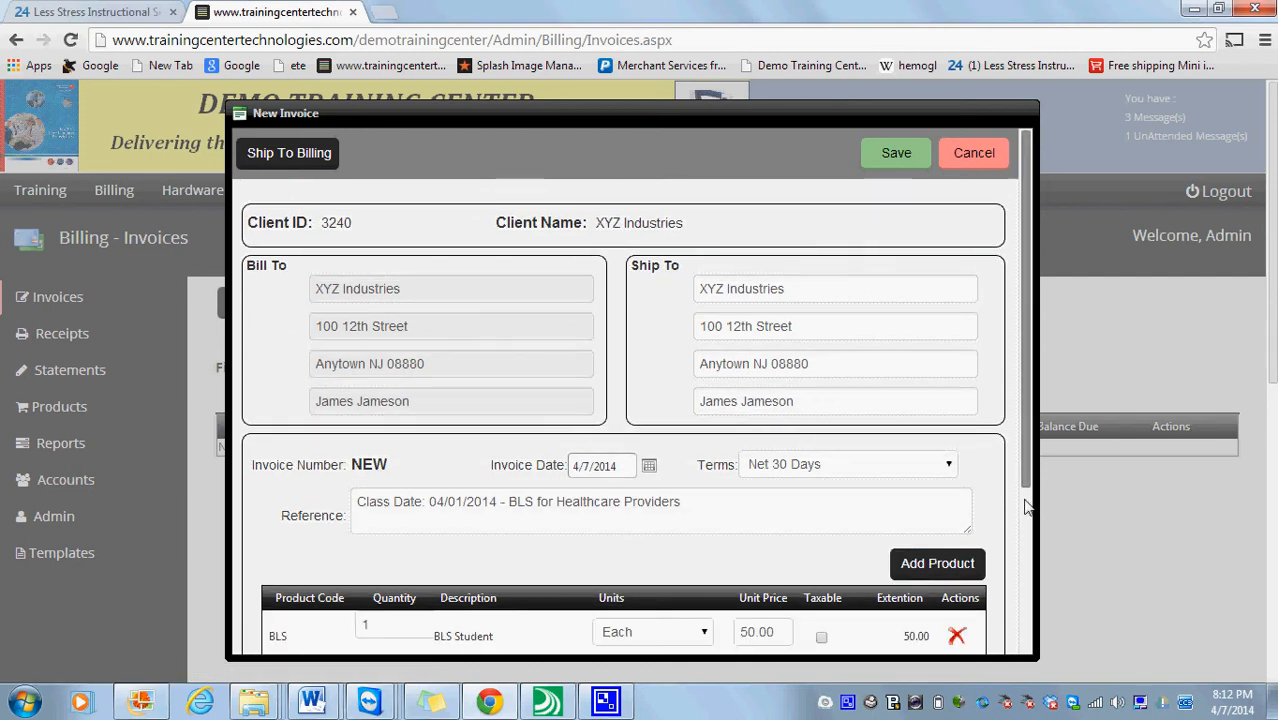
Set the BLS line item's quantity to 8 and save the invoice
scroll(742, 468, "down", 2)
left_click(387, 523)
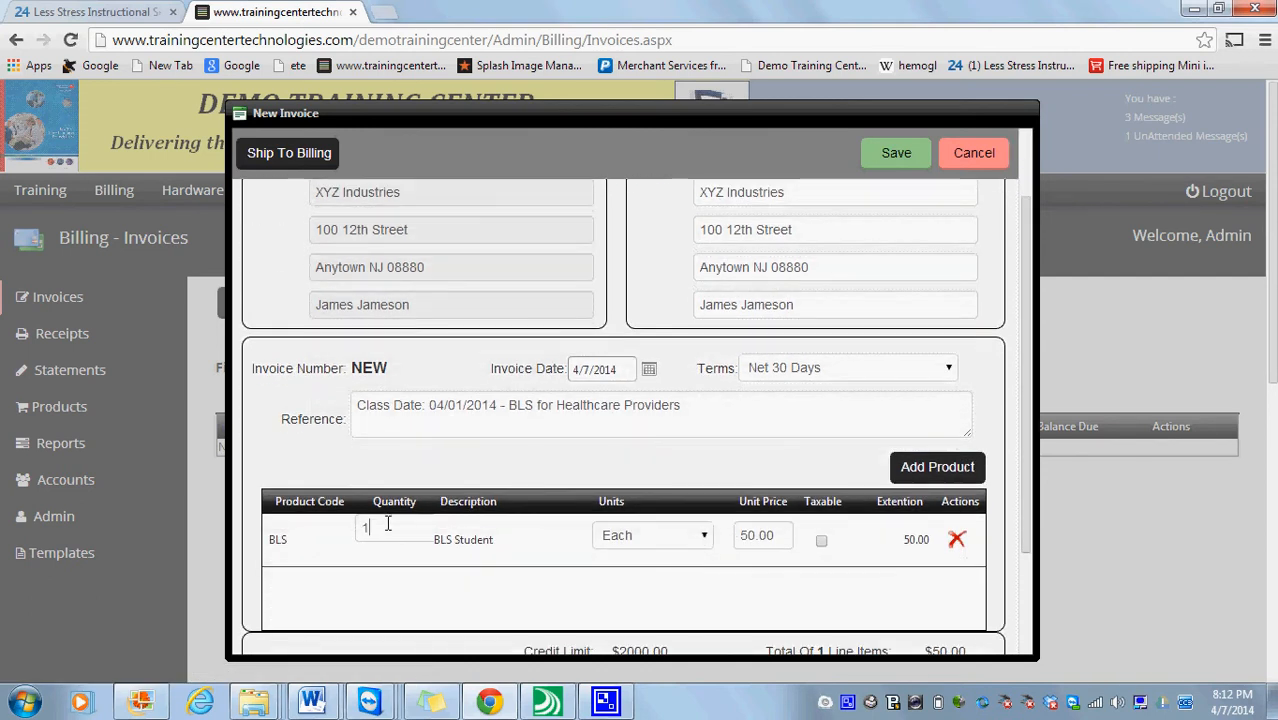
type("8")
left_click_drag(380, 527, 338, 535)
left_click(338, 535)
left_click_drag(402, 529, 348, 531)
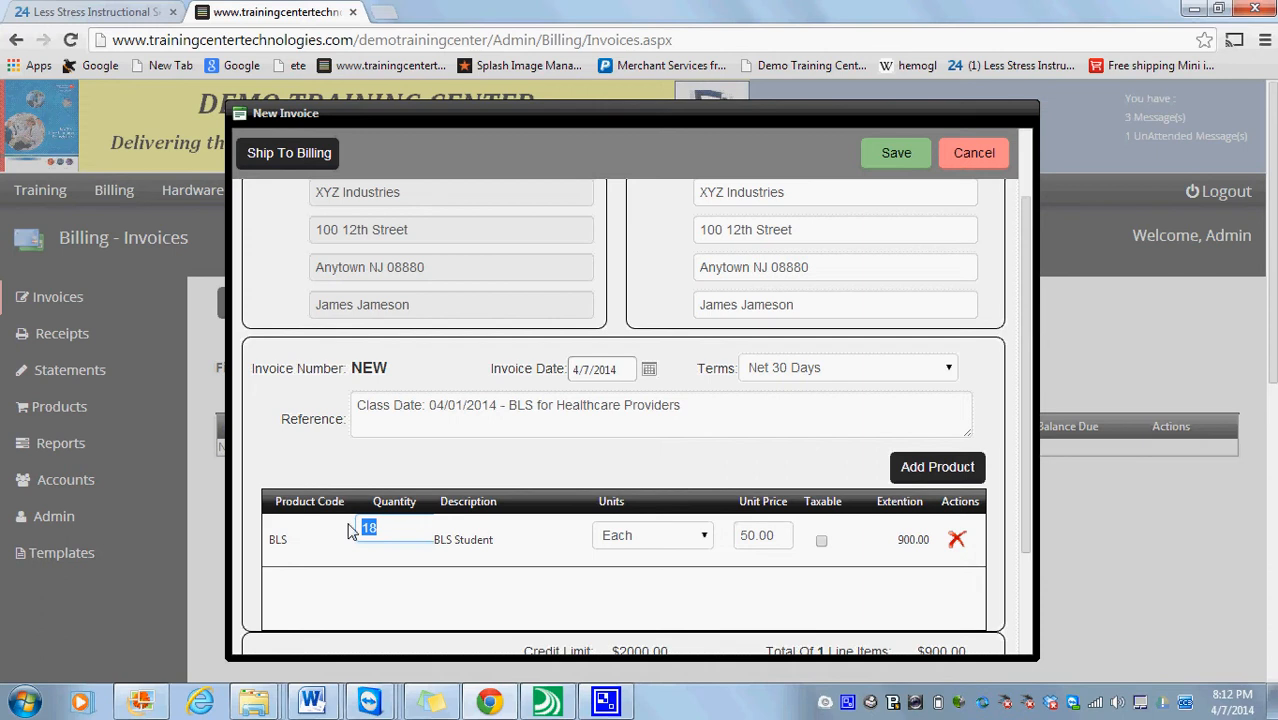
type("8")
key("Tab")
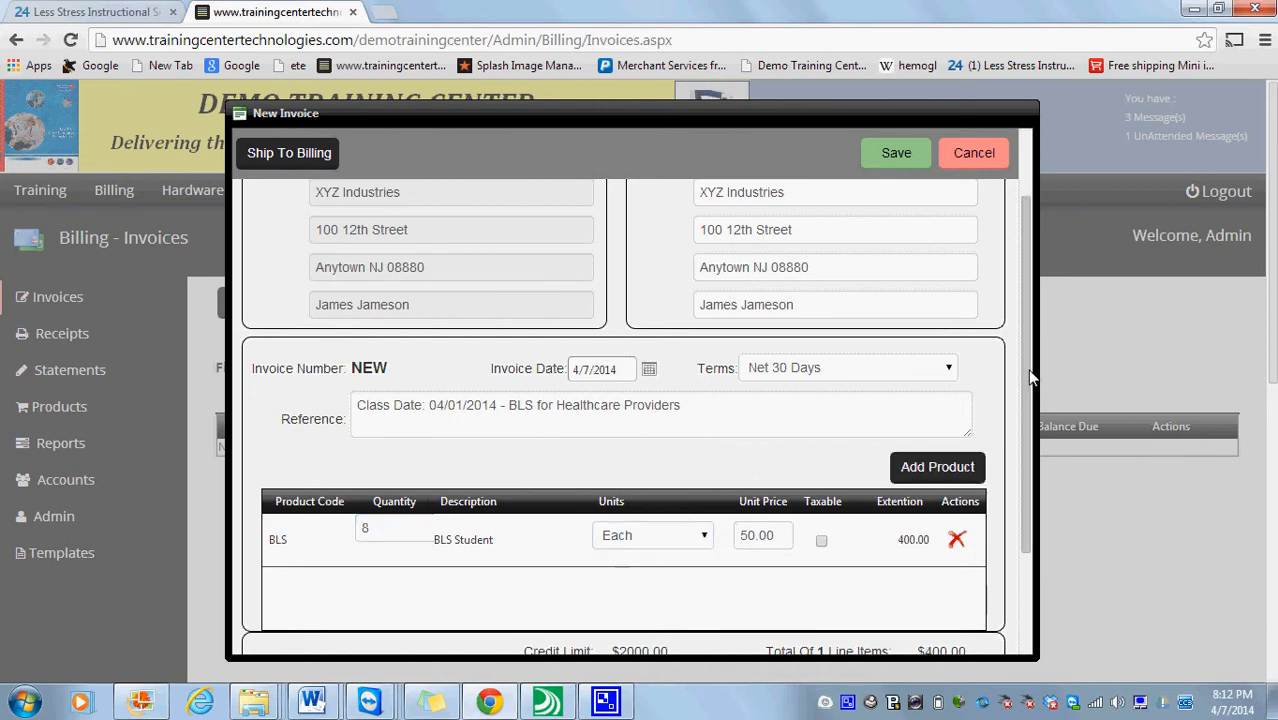
left_click(906, 159)
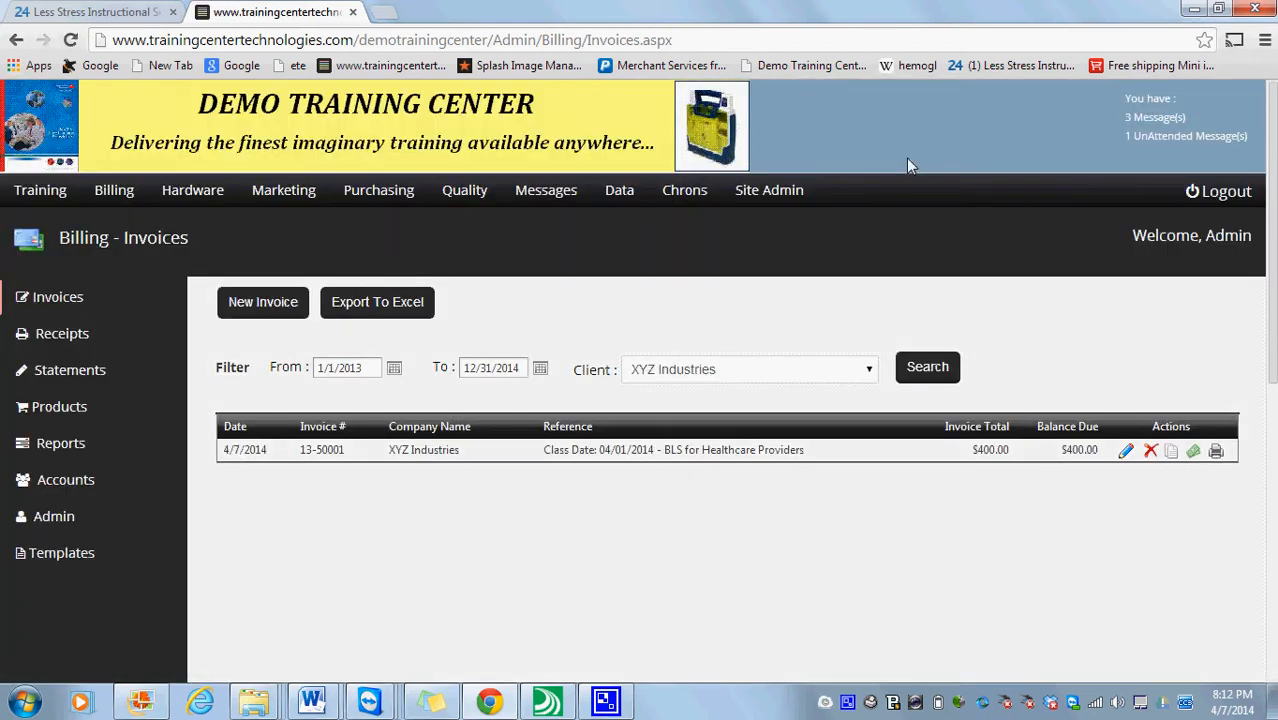
Open the printable version of the XYZ Industries invoice and view it at 75% zoom
left_click(1216, 453)
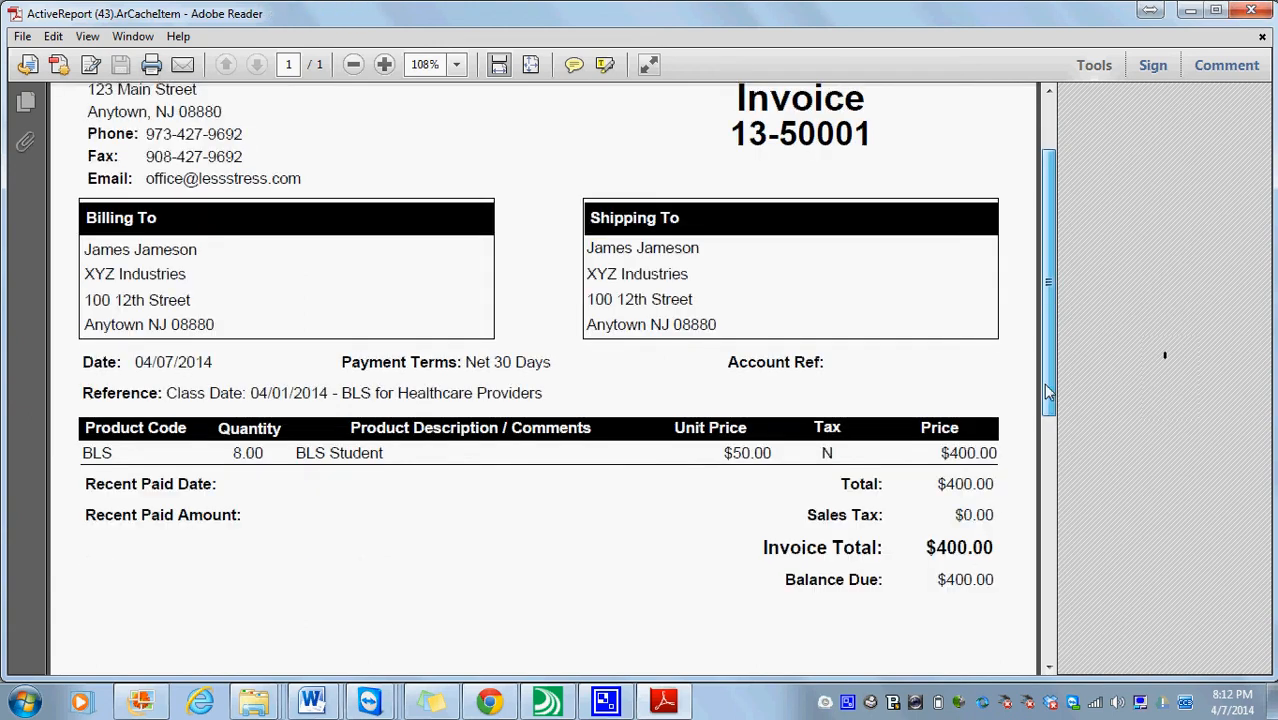
left_click_drag(1046, 393, 1043, 363)
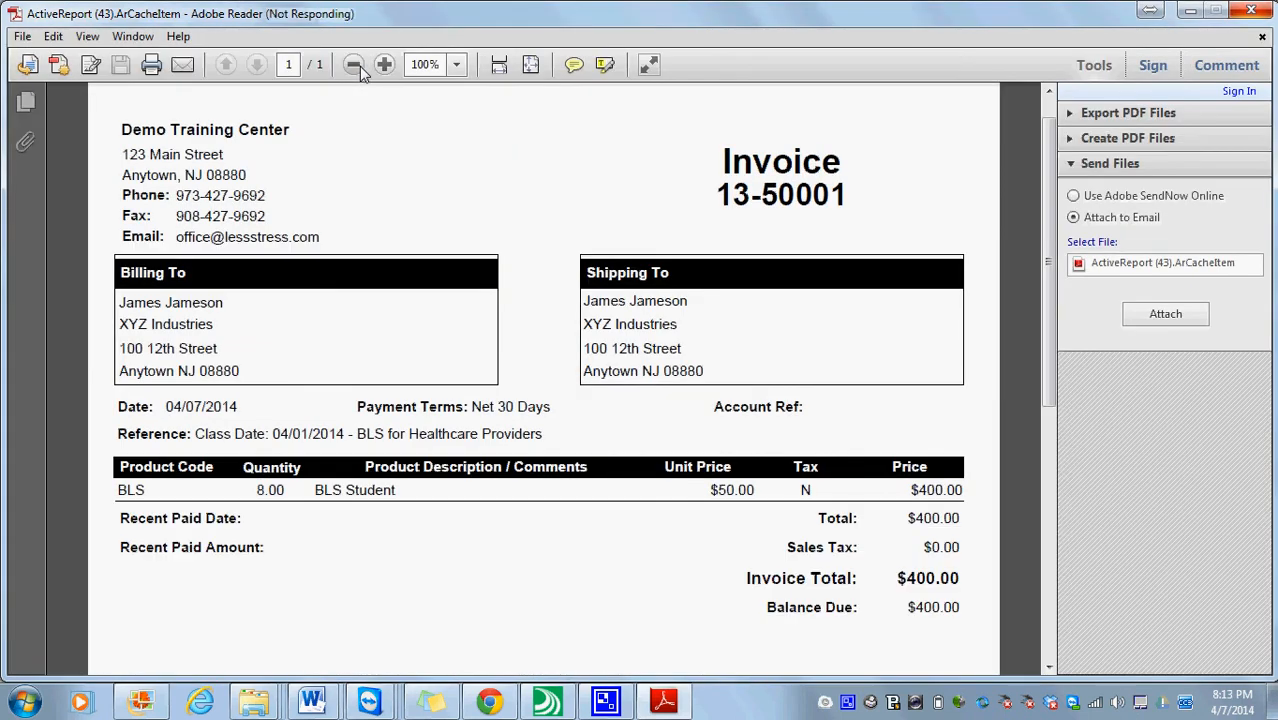
left_click(355, 65)
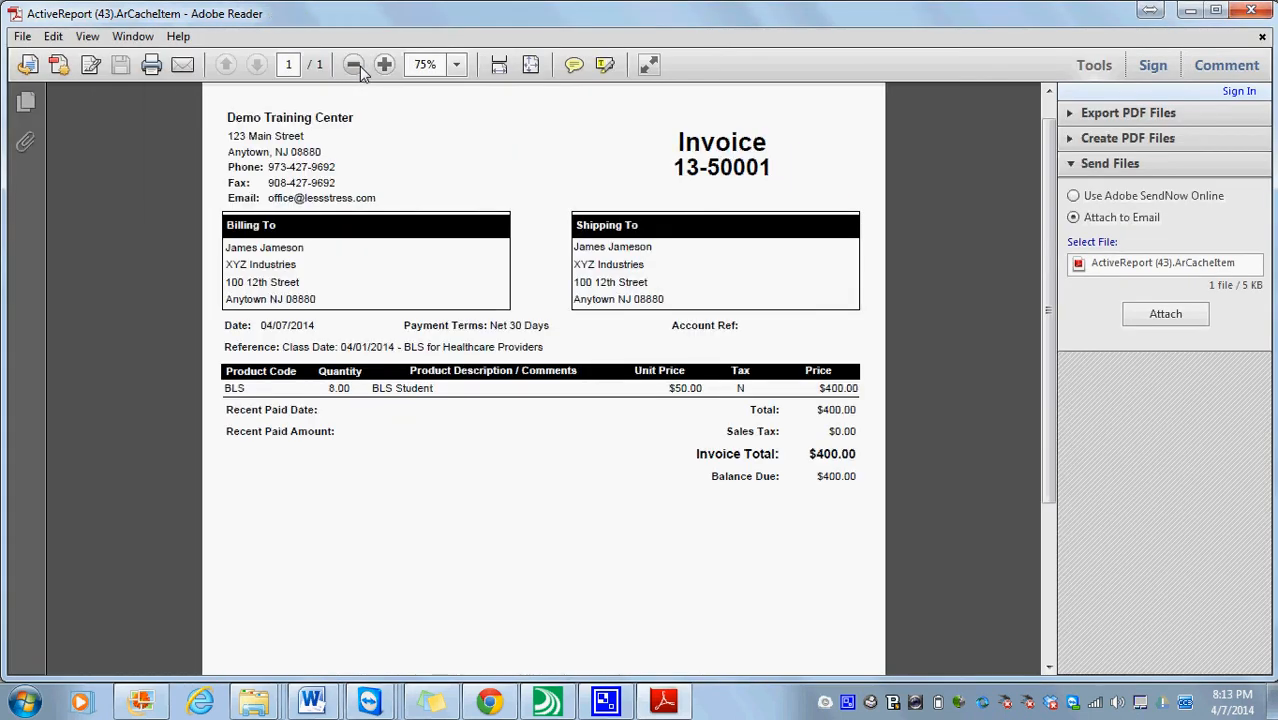
View the printable invoice at 66.7% zoom, close it, and return to the invoice list in Chrome by closing the blank report page
left_click(355, 65)
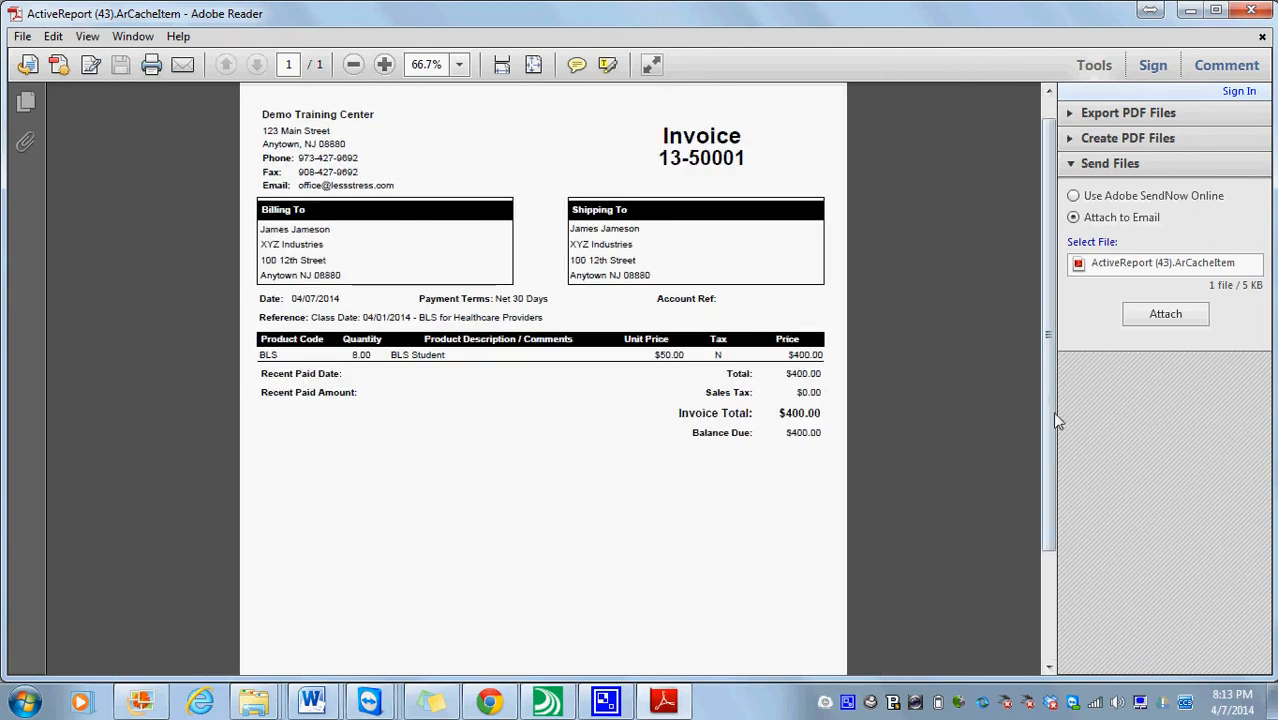
mouse_move(1050, 422)
left_mouse_down()
mouse_move(1047, 500)
mouse_move(1038, 443)
left_mouse_up()
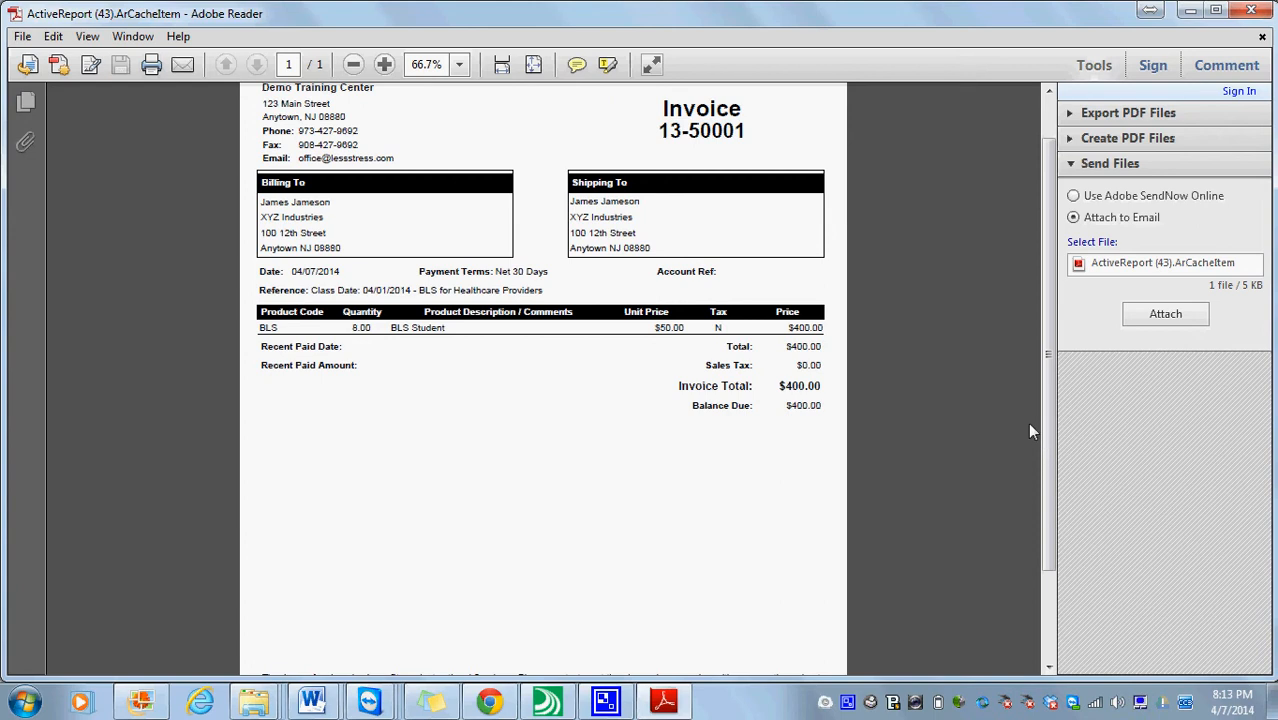
left_click(1249, 12)
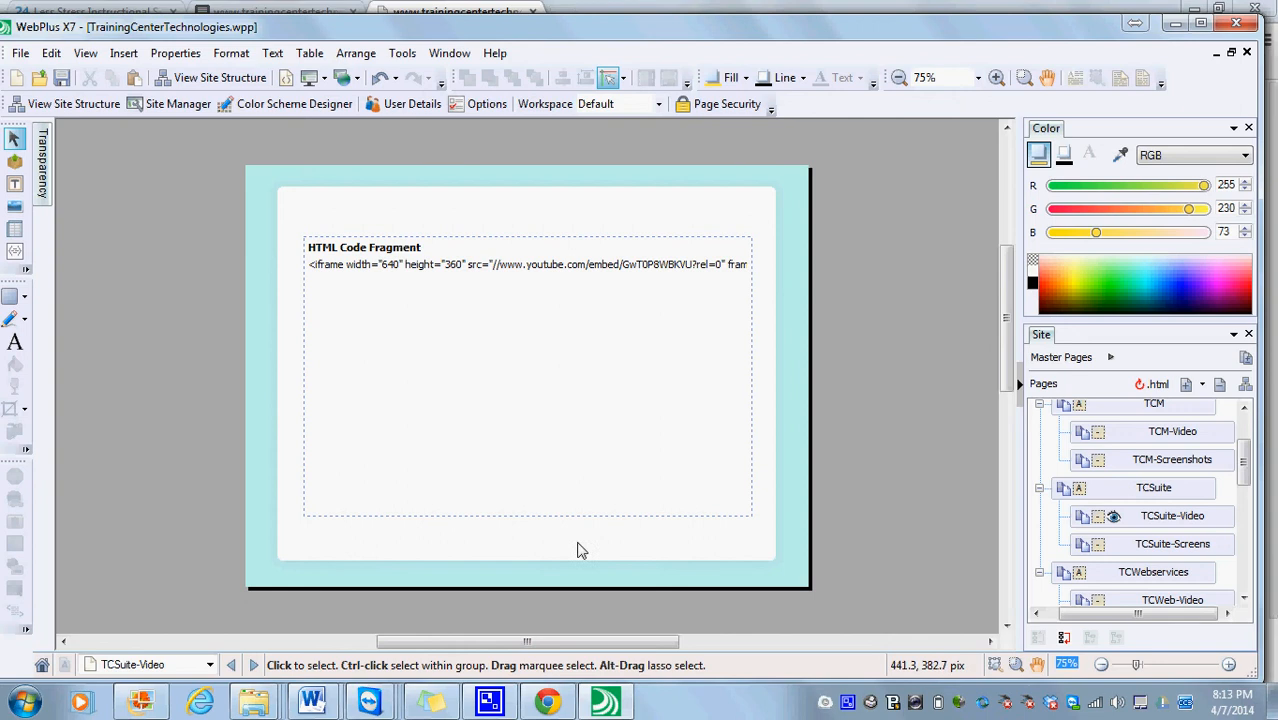
left_click(548, 703)
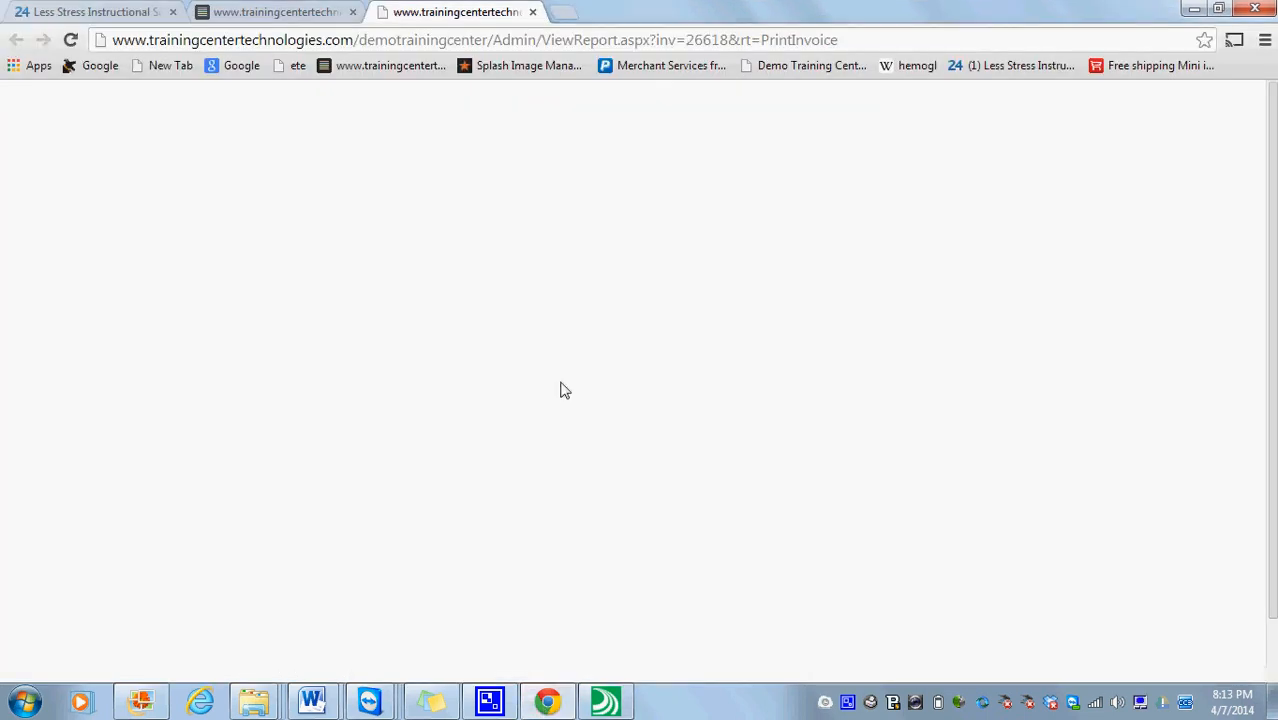
left_click(533, 12)
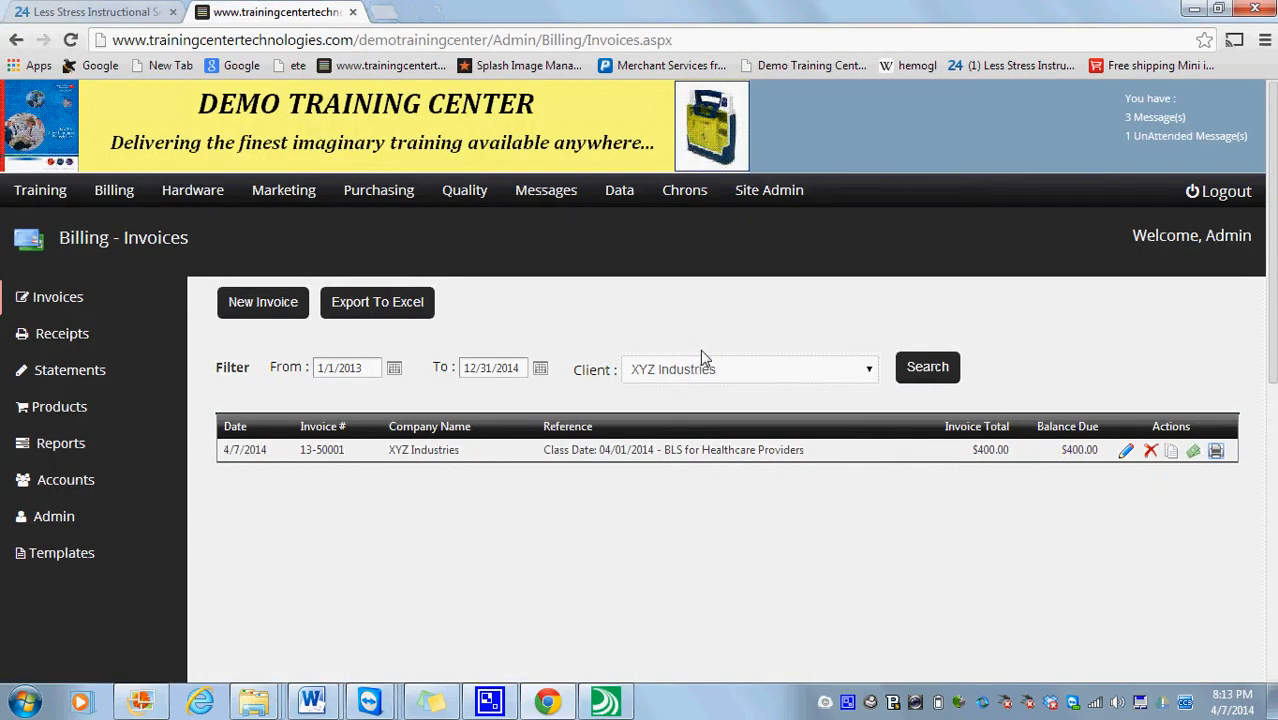
Start recording a payment for the XYZ Industries invoice and enter a payment amount of 400.00
left_click(1194, 452)
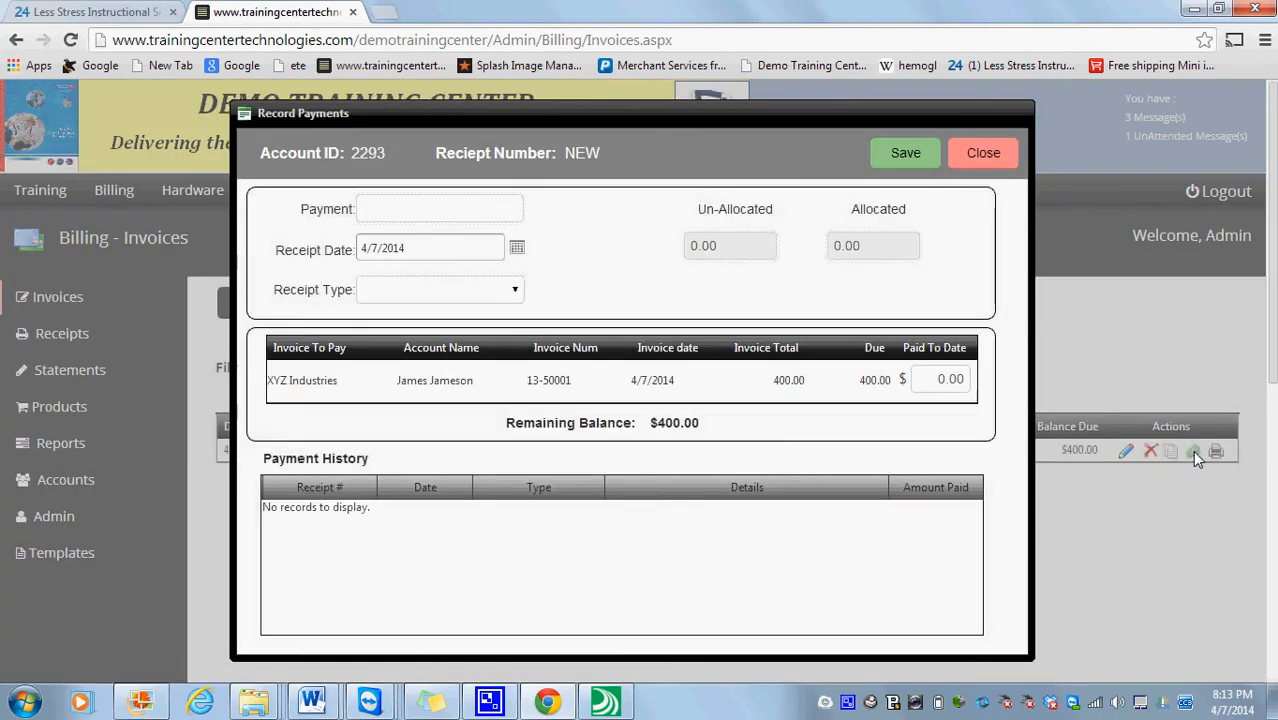
left_click(502, 212)
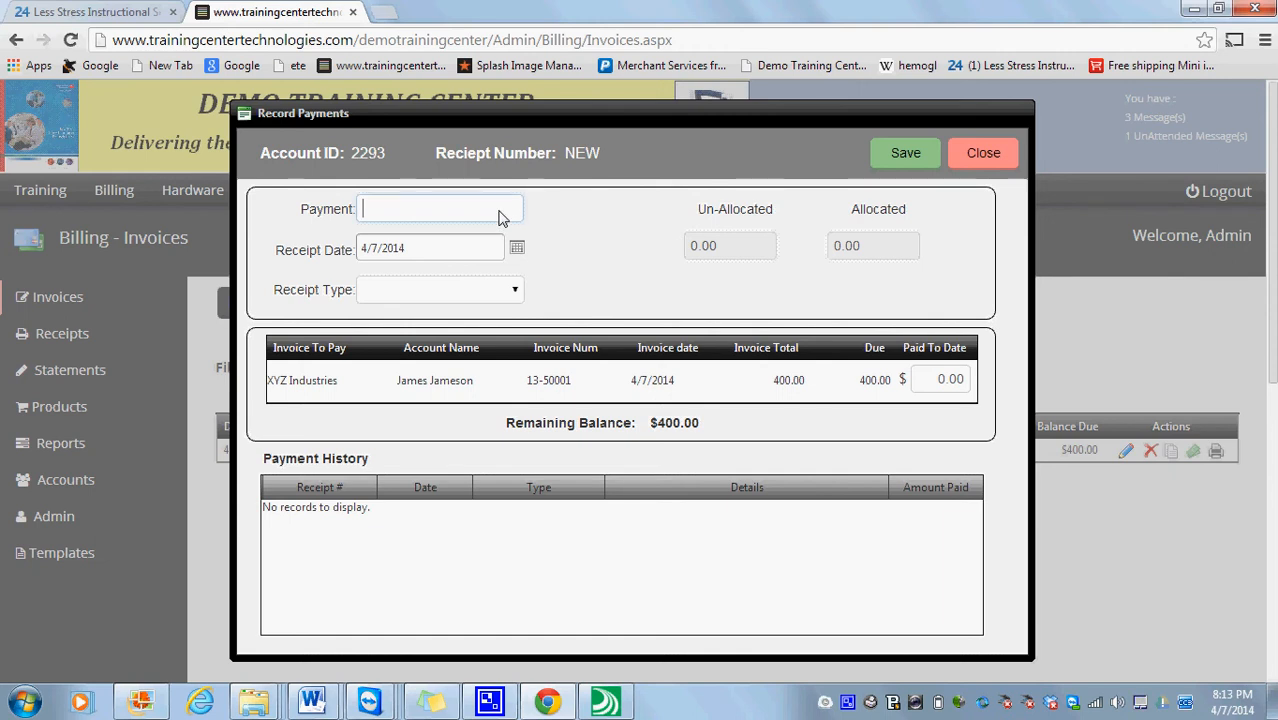
type("400.00")
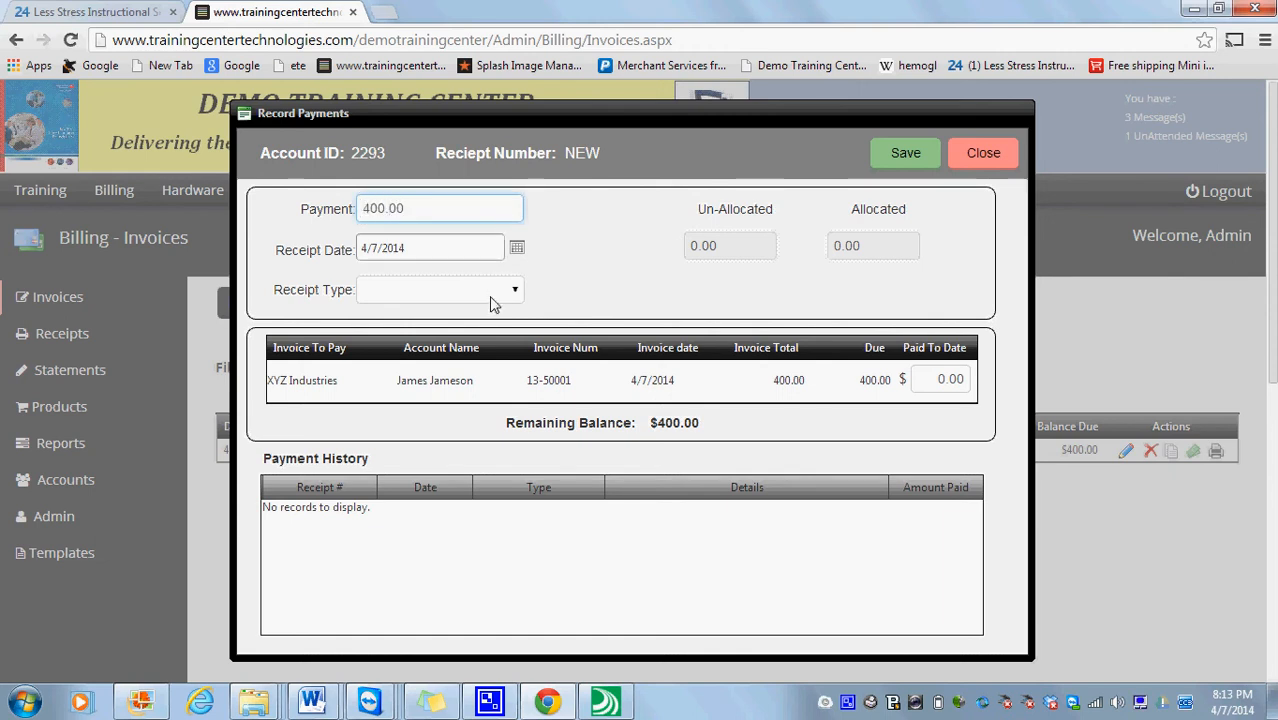
left_click(578, 293)
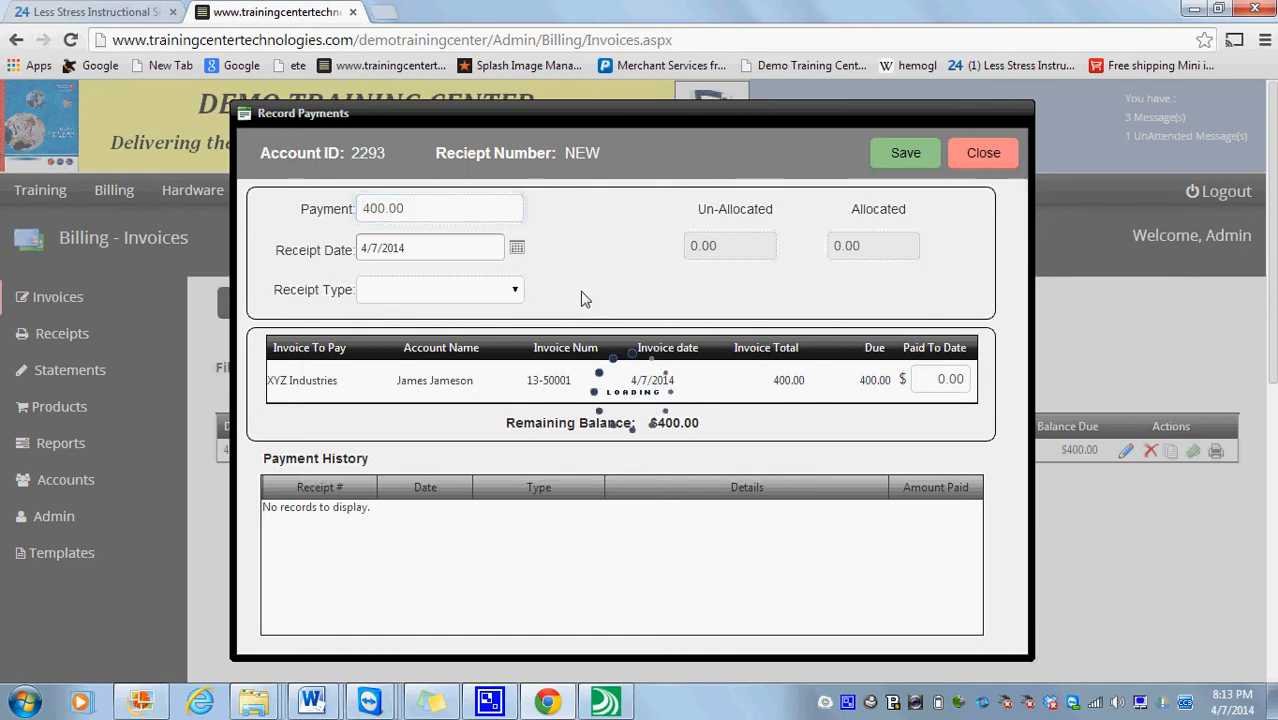
left_click(517, 296)
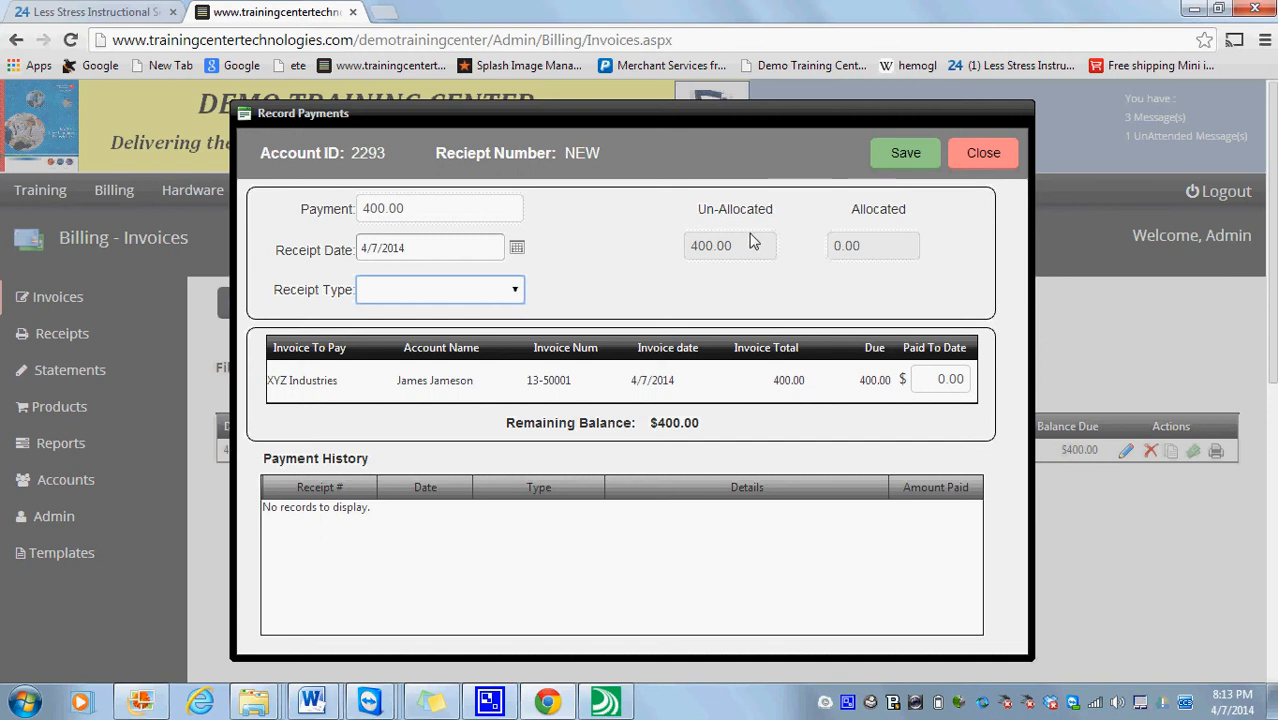
Allocate 400.00 of the payment to the XYZ Industries invoice and save the receipt
left_click(937, 380)
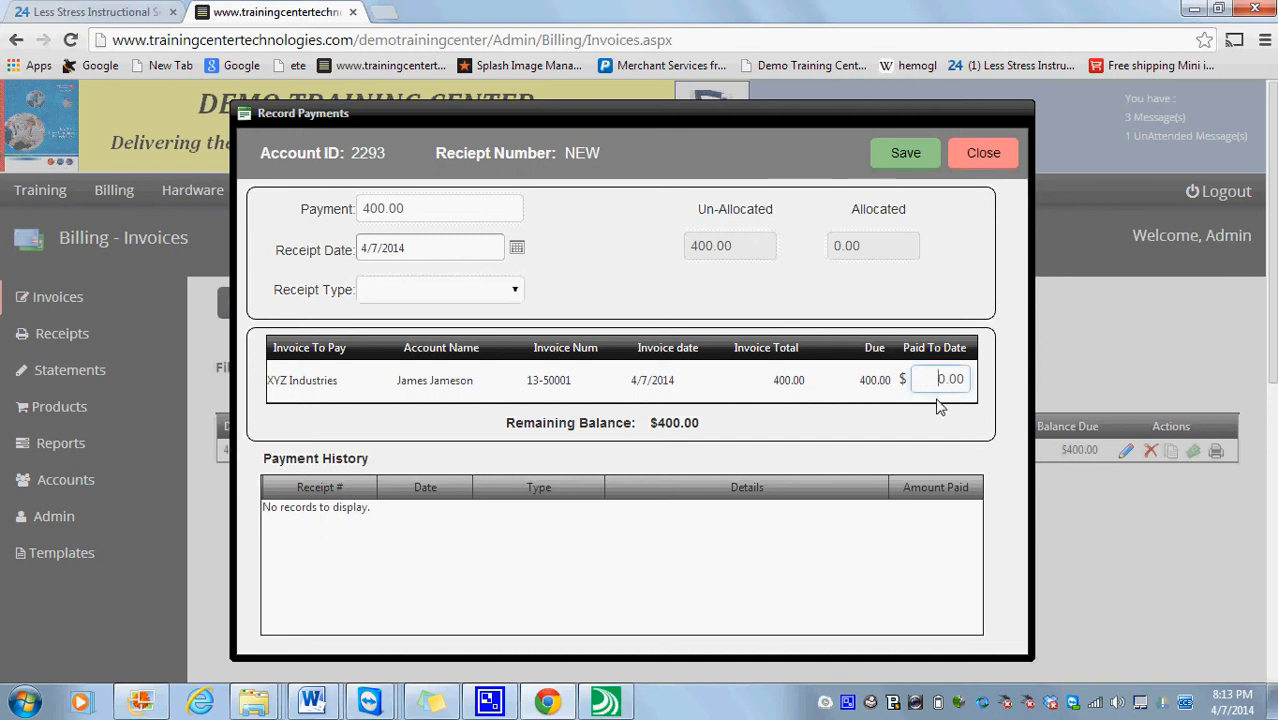
type("40")
left_click(893, 257)
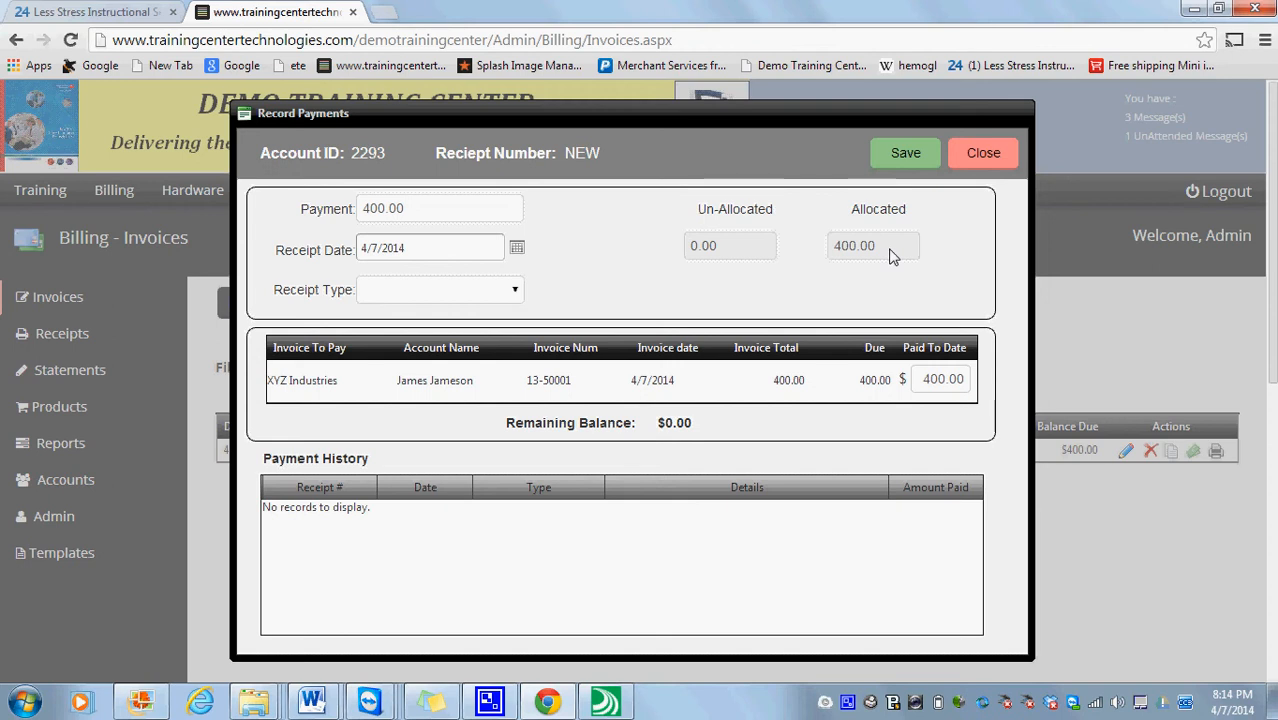
left_click(906, 155)
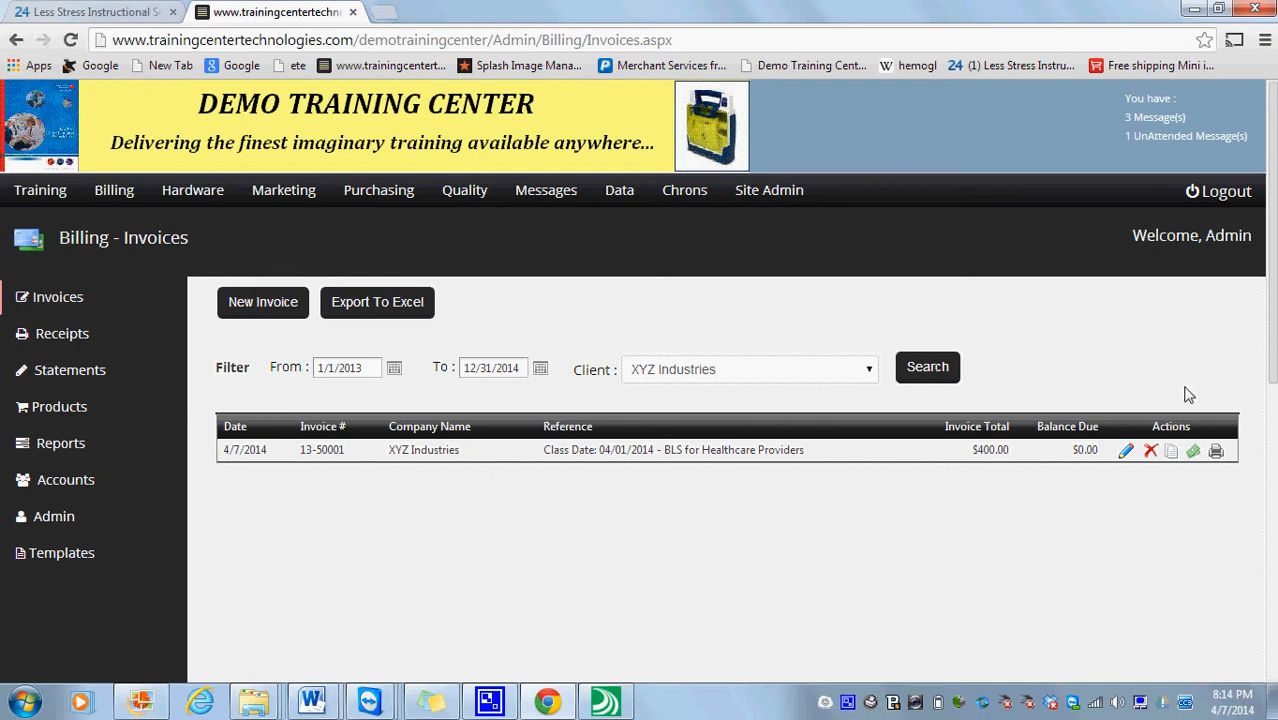
Clone the paid XYZ Industries invoice and confirm the duplication
left_click(1171, 453)
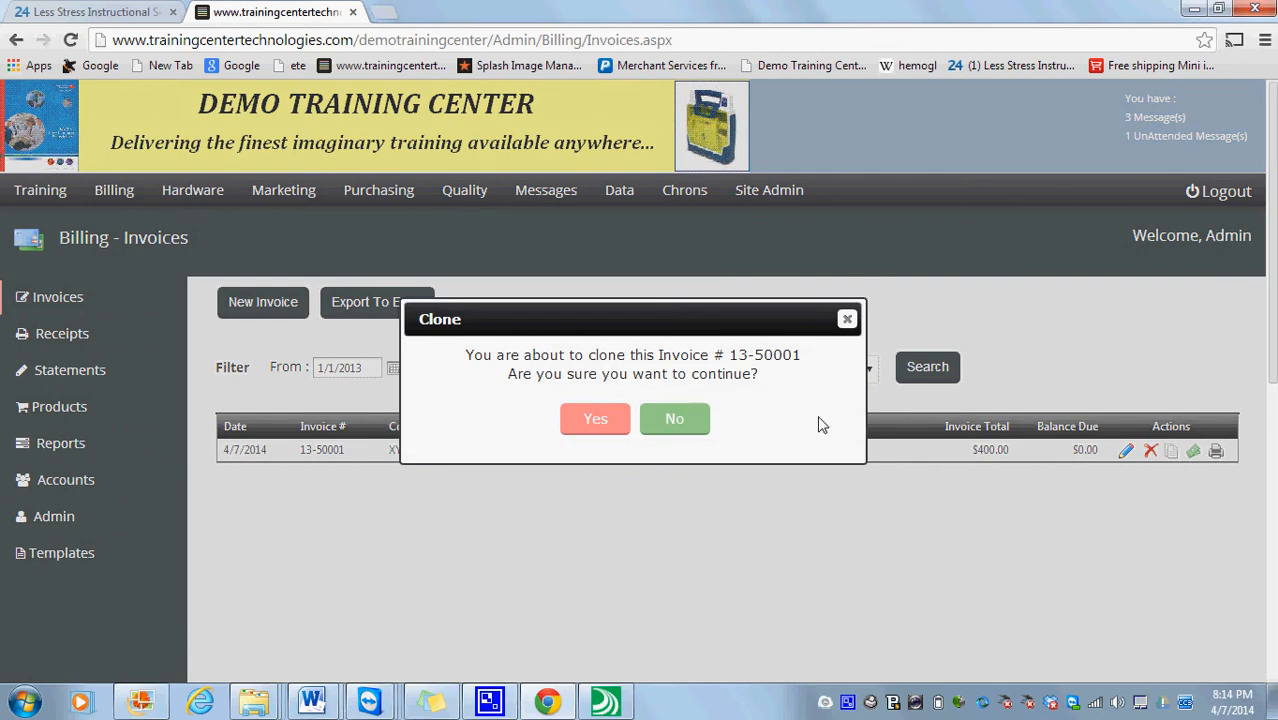
left_click(622, 420)
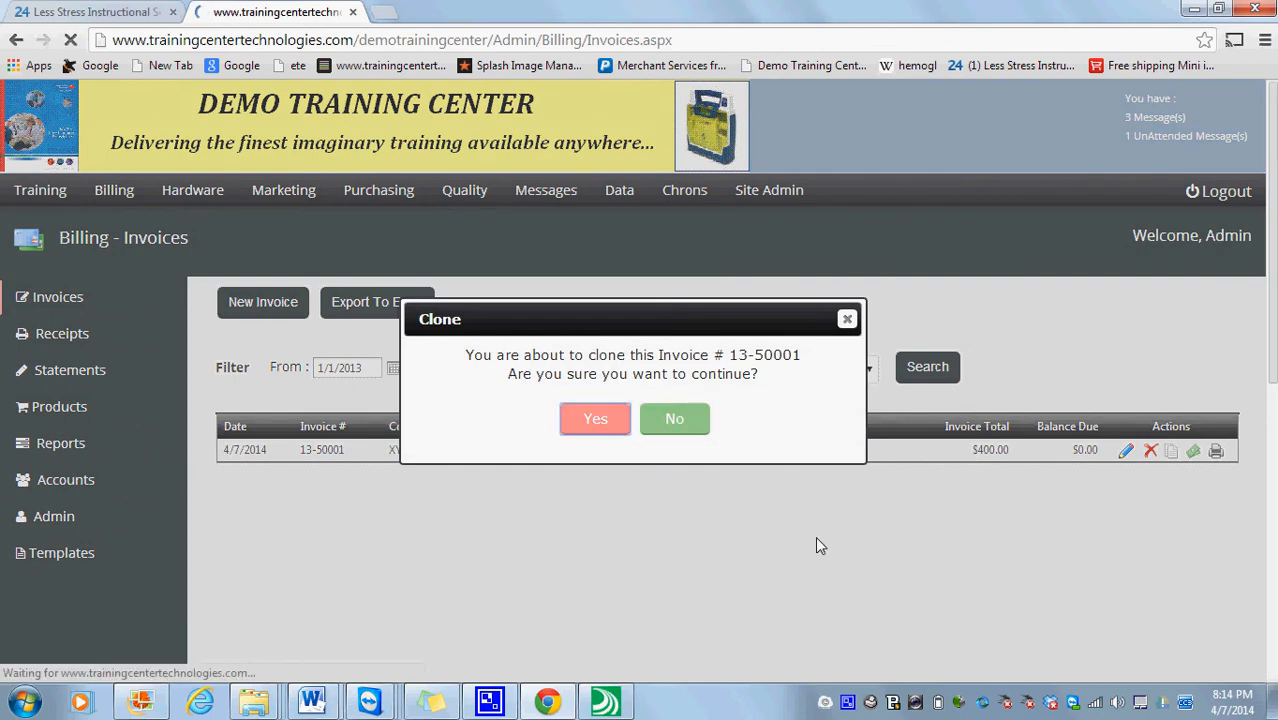